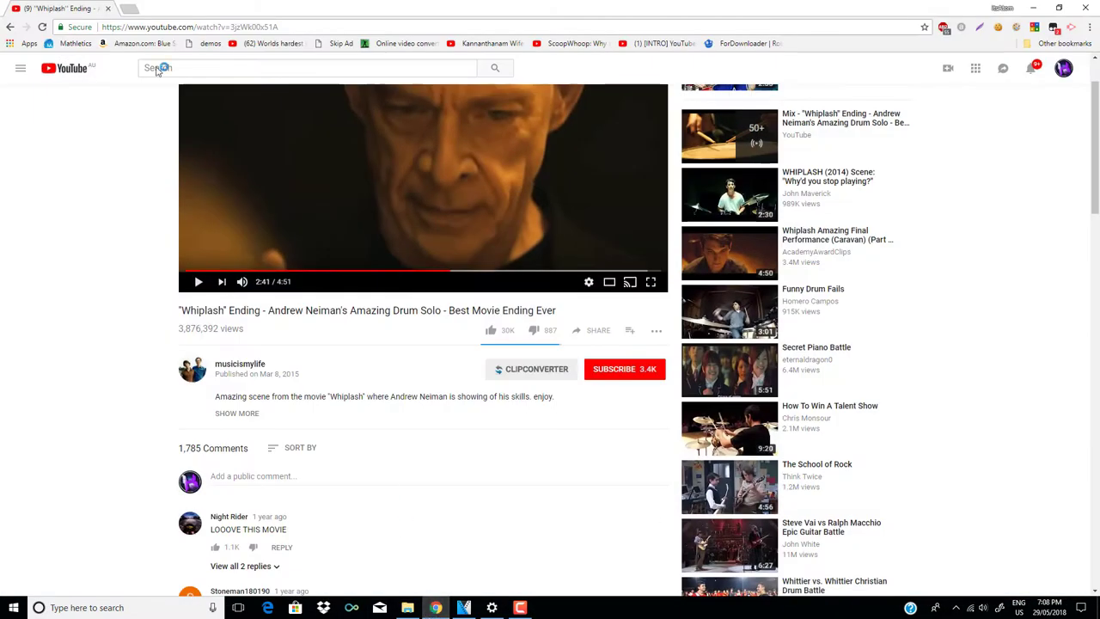
Tear the Whiplash drum solo video tab into its own smaller window
{"action": "left_click", "coordinate": [130, 8]}
{"action": "mouse_move", "coordinate": [60, 8]}
{"action": "left_mouse_down"}
{"action": "mouse_move", "coordinate": [690, 62]}
{"action": "mouse_move", "coordinate": [549, 131]}
{"action": "left_mouse_up"}
{"action": "left_click_drag", "start_coordinate": [73, 10], "coordinate": [902, 76]}
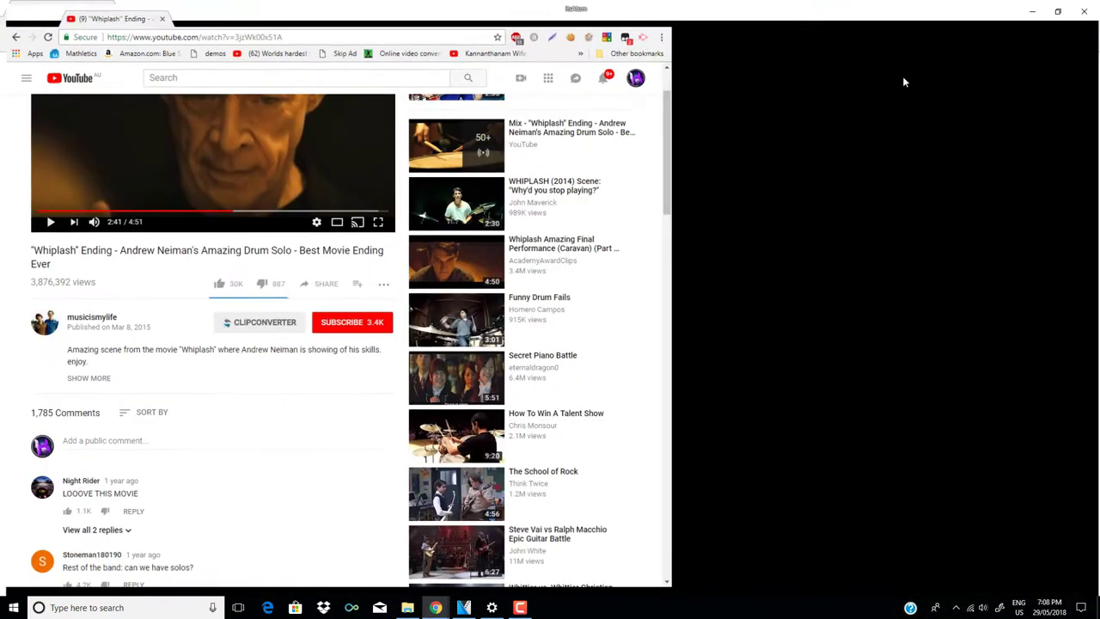
Drag the video's address onto the bookmarks bar, then close that window
{"action": "left_click_drag", "start_coordinate": [305, 27], "coordinate": [34, 30]}
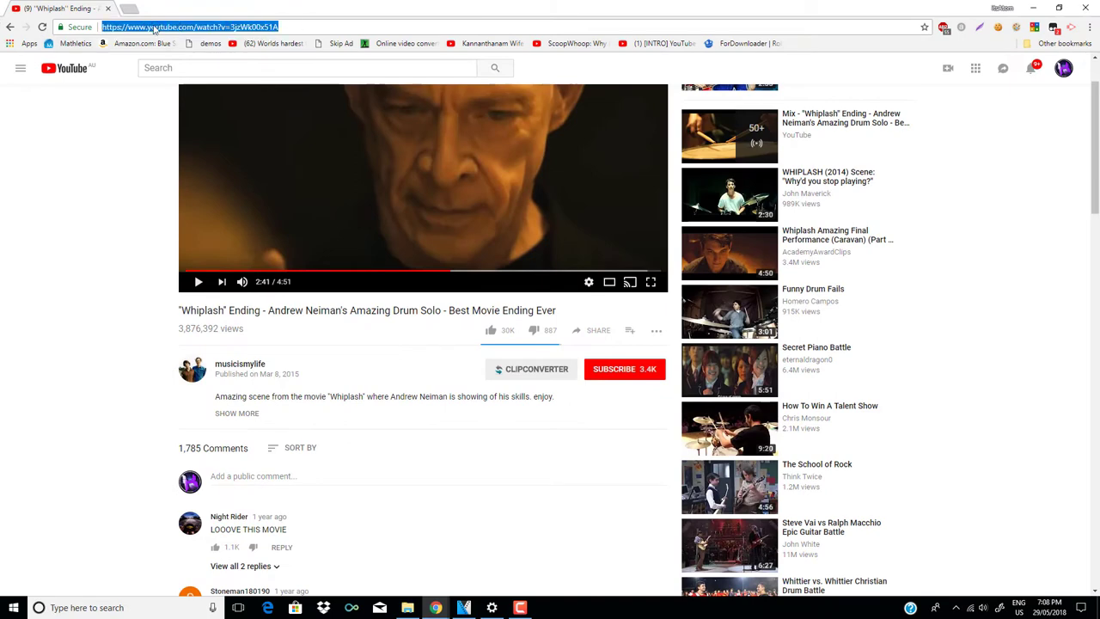
{"action": "left_click_drag", "start_coordinate": [155, 28], "coordinate": [825, 43]}
{"action": "left_click", "coordinate": [1085, 8]}
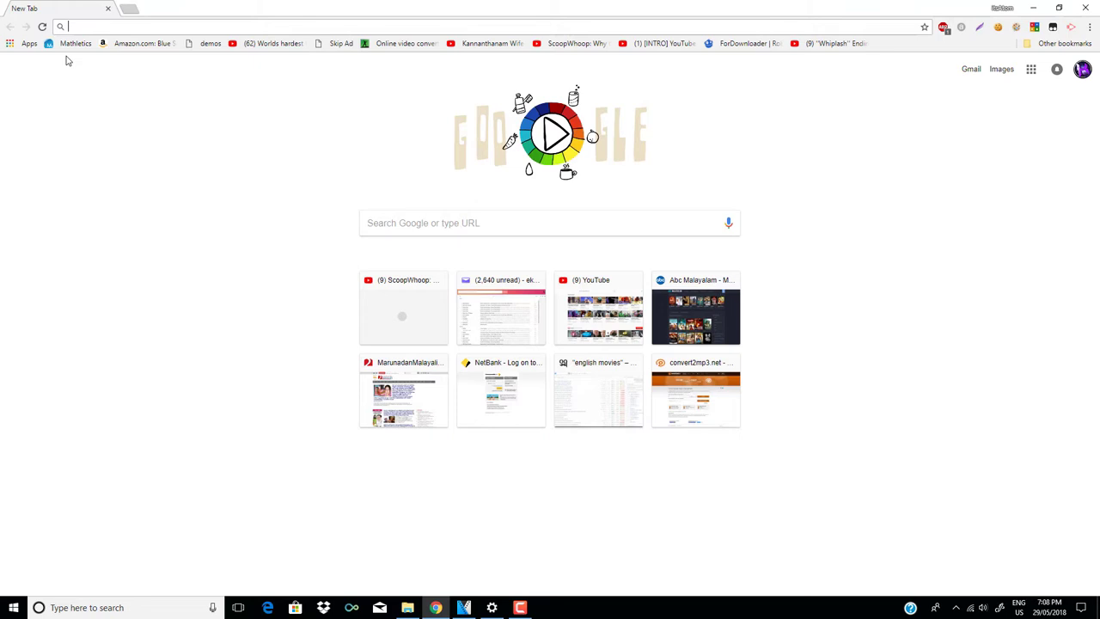
Open roblox.com, then find the 'load character' plugin page in a second tab
{"action": "type", "text": "rob"}
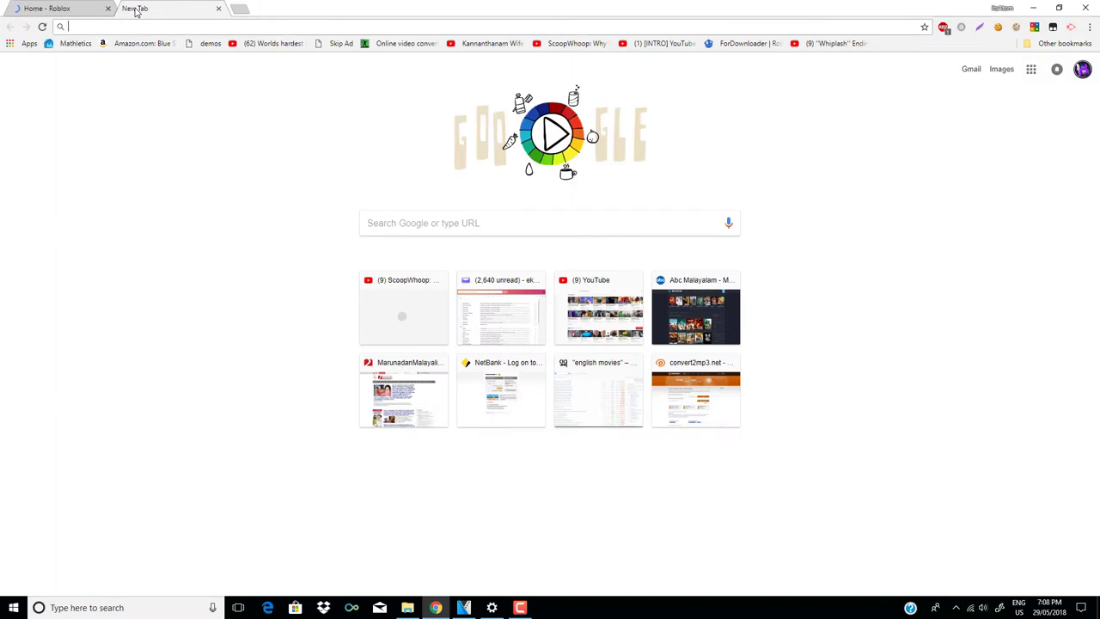
{"action": "type", "text": "load chr"}
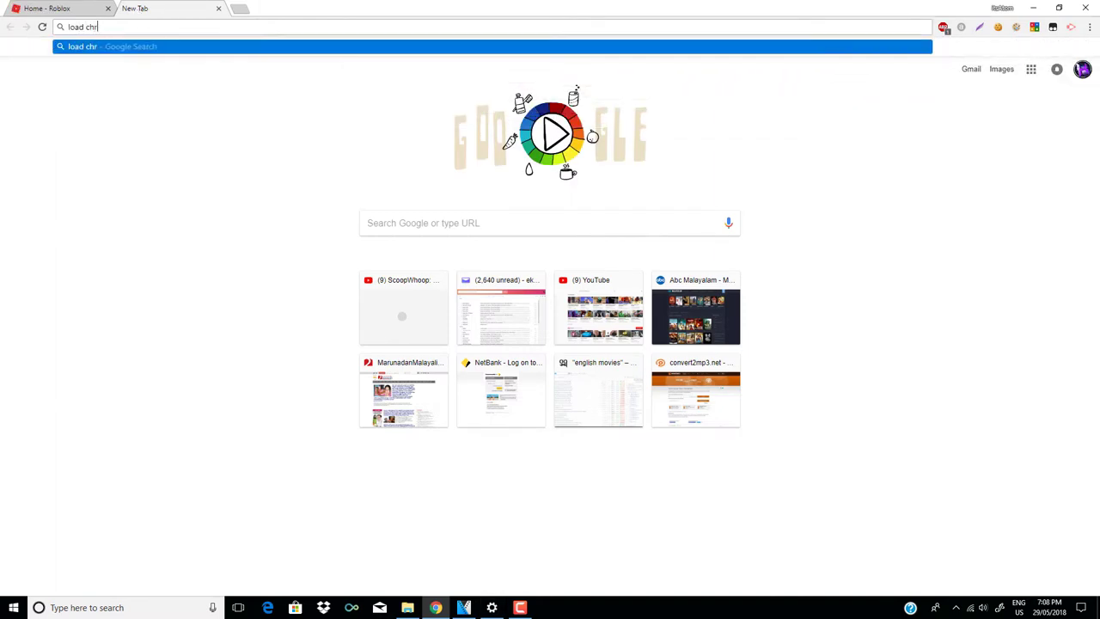
{"action": "left_click", "coordinate": [519, 607]}
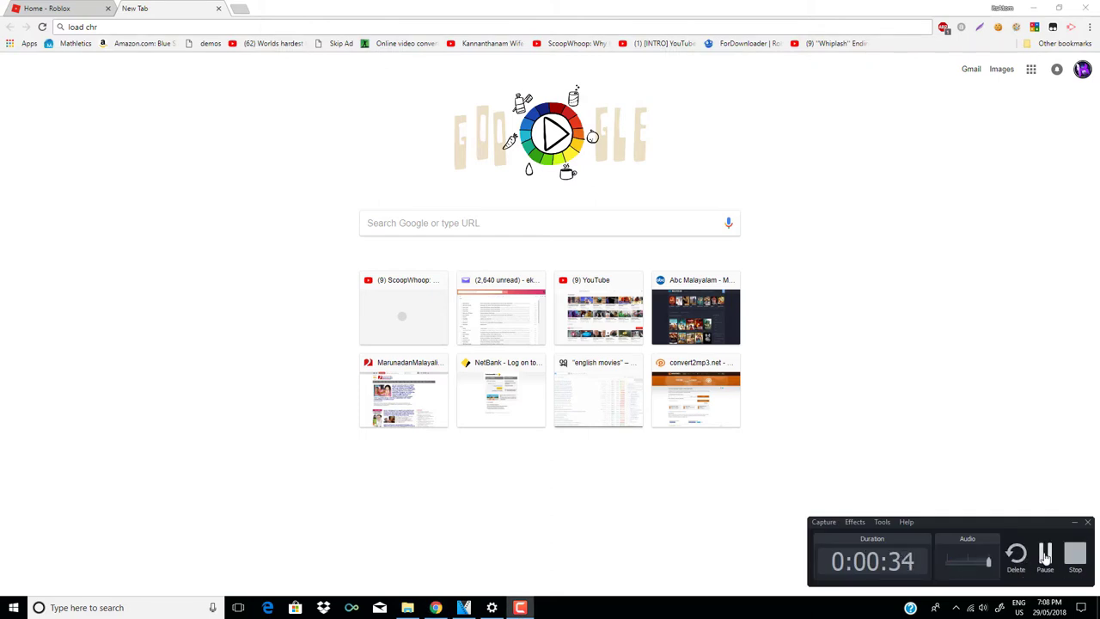
{"action": "left_click", "coordinate": [1044, 555]}
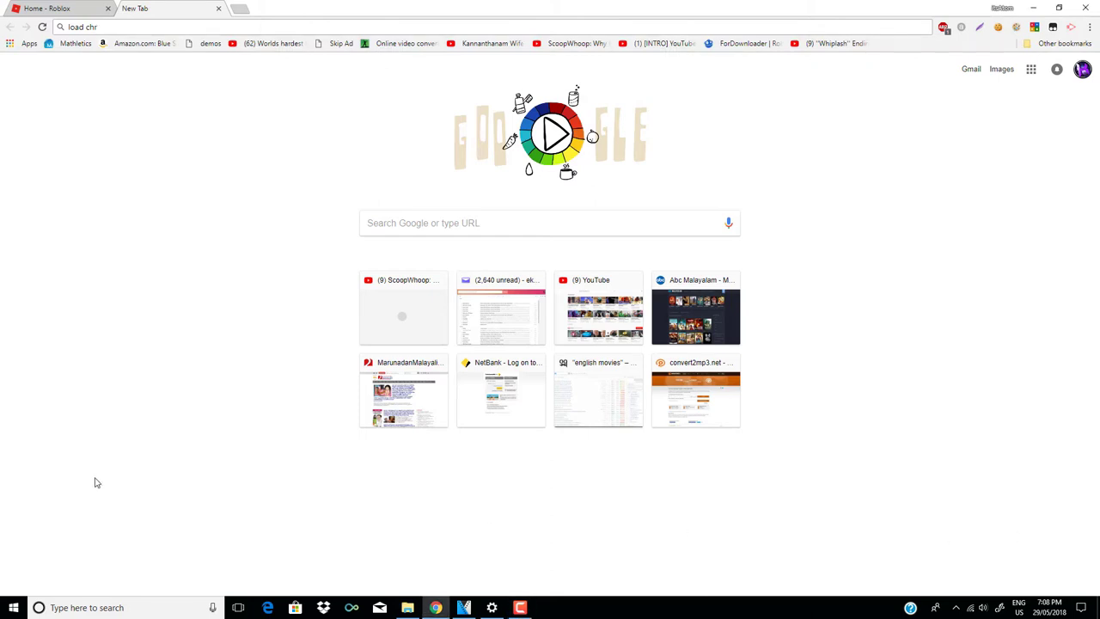
{"action": "key", "text": "BackSpace"}
{"action": "type", "text": "ary/752585459/L"}
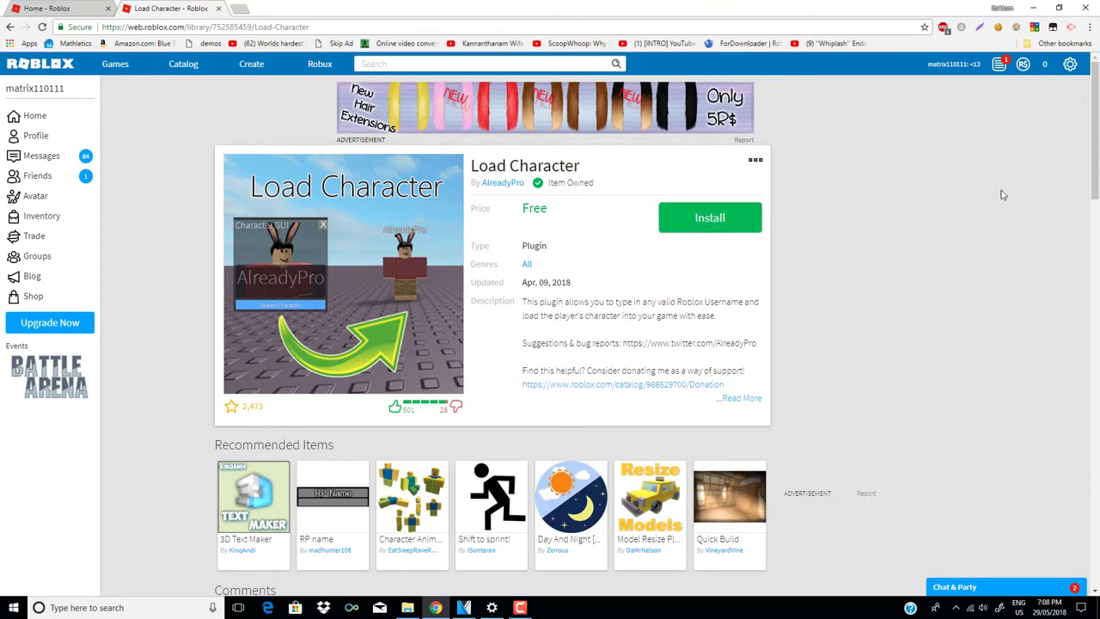
Browse the Roblox catalog filtered to Clothing > Shirts
{"action": "left_click", "coordinate": [7, 5]}
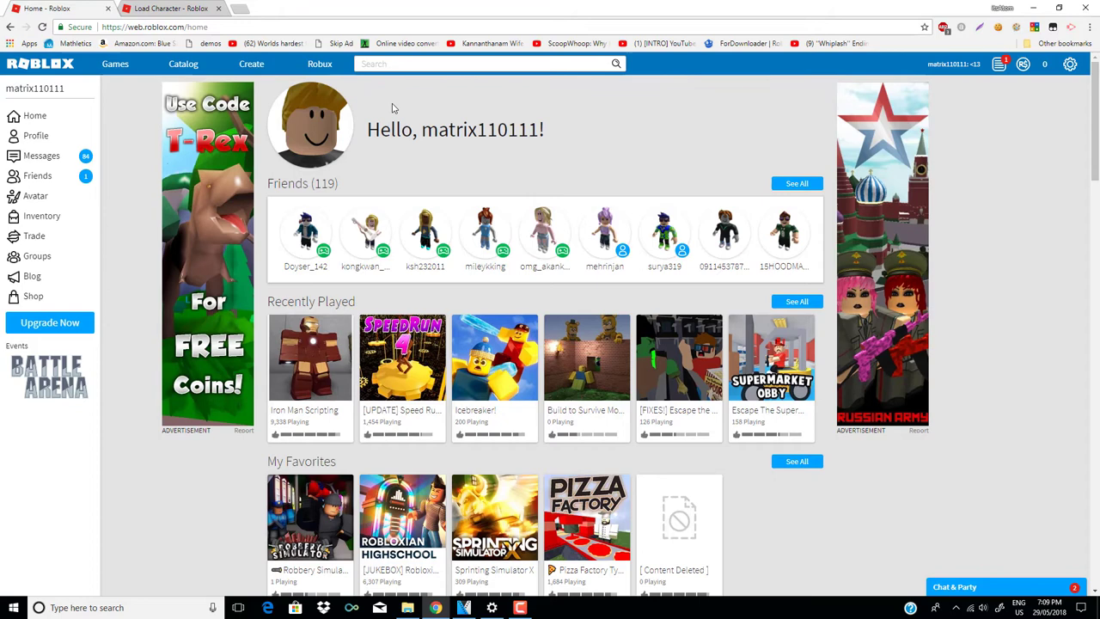
{"action": "left_click", "coordinate": [40, 115]}
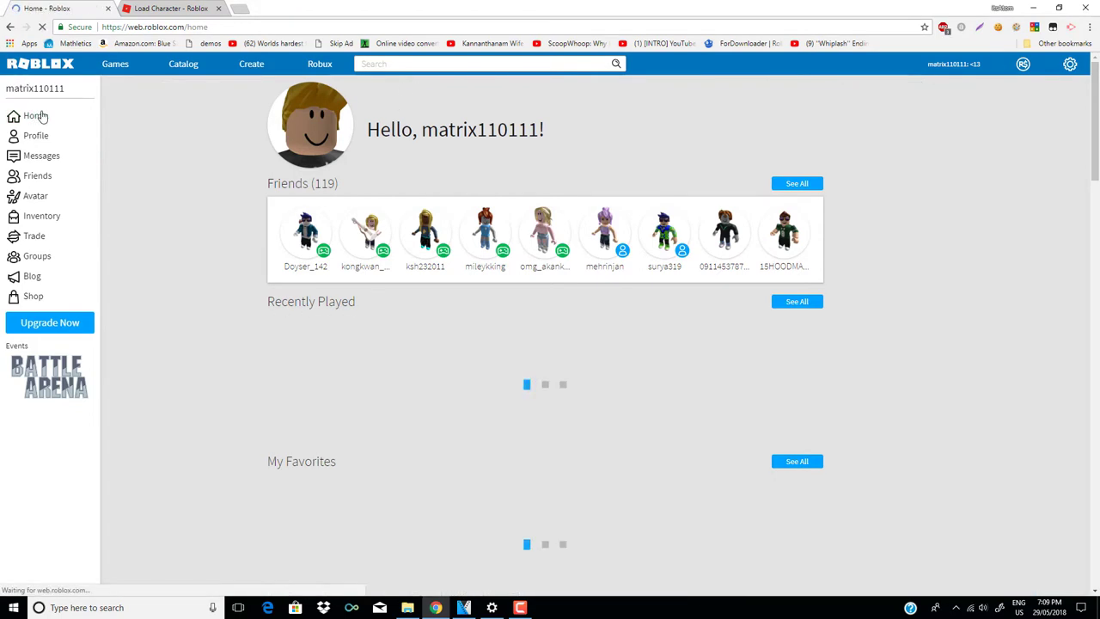
{"action": "left_click", "coordinate": [174, 100]}
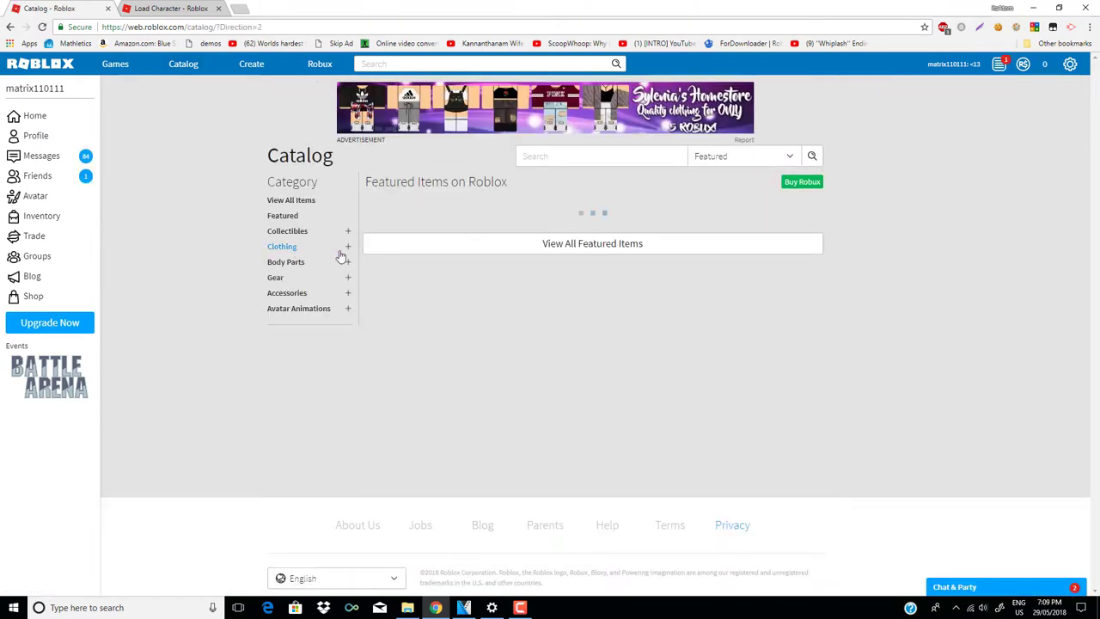
{"action": "left_click", "coordinate": [339, 321]}
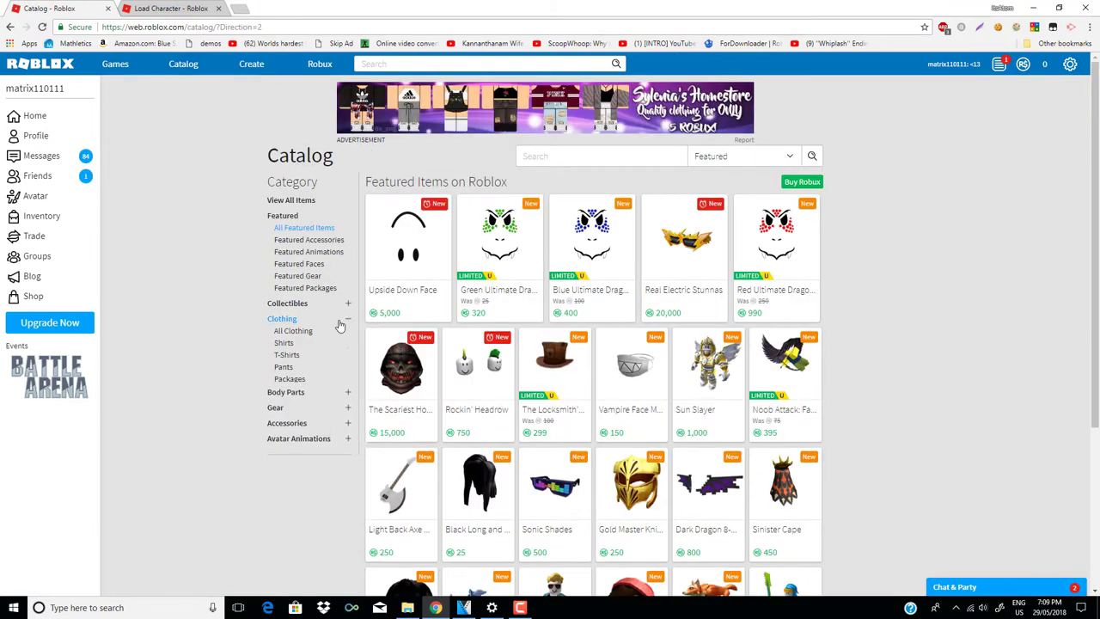
{"action": "left_click", "coordinate": [286, 343]}
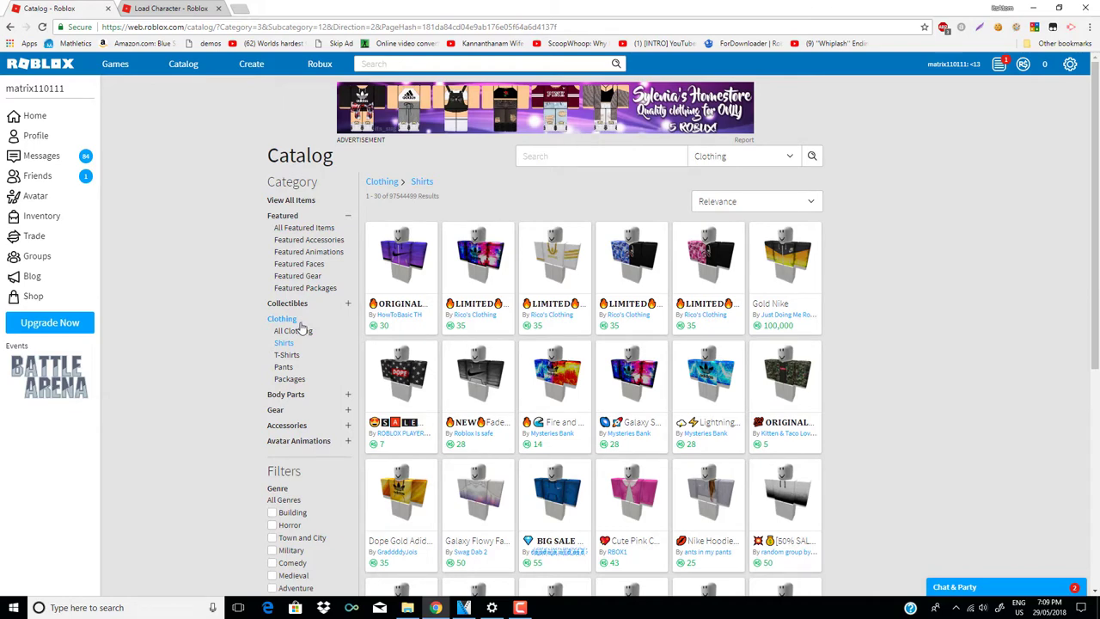
Open the Gold Nike shirt page and copy its item ID from the URL
{"action": "left_click", "coordinate": [775, 283]}
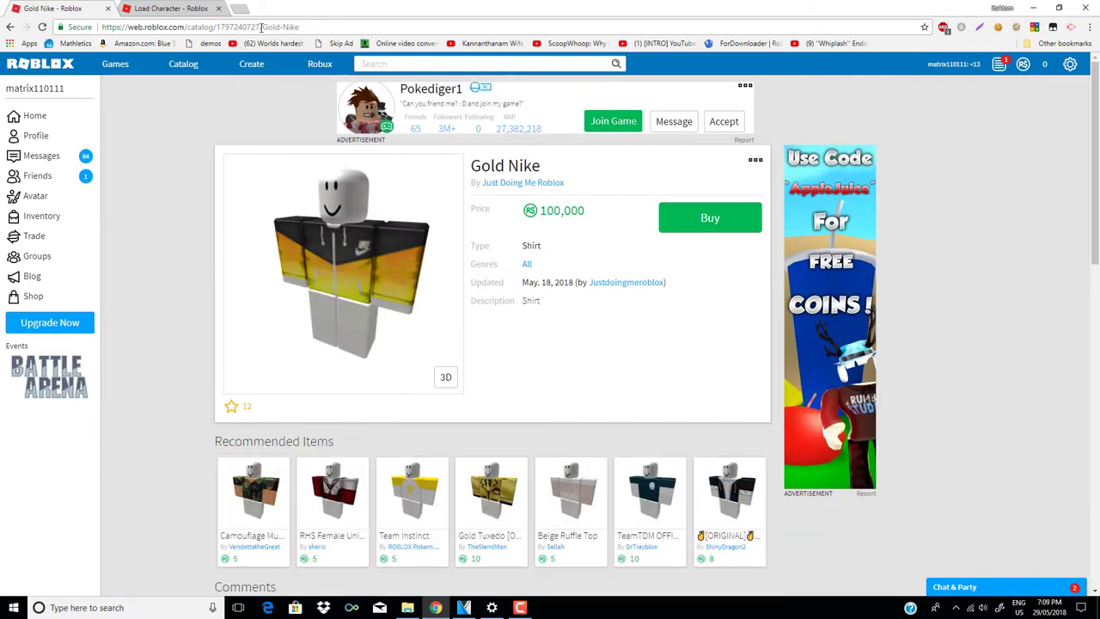
{"action": "left_click_drag", "start_coordinate": [260, 26], "coordinate": [214, 26]}
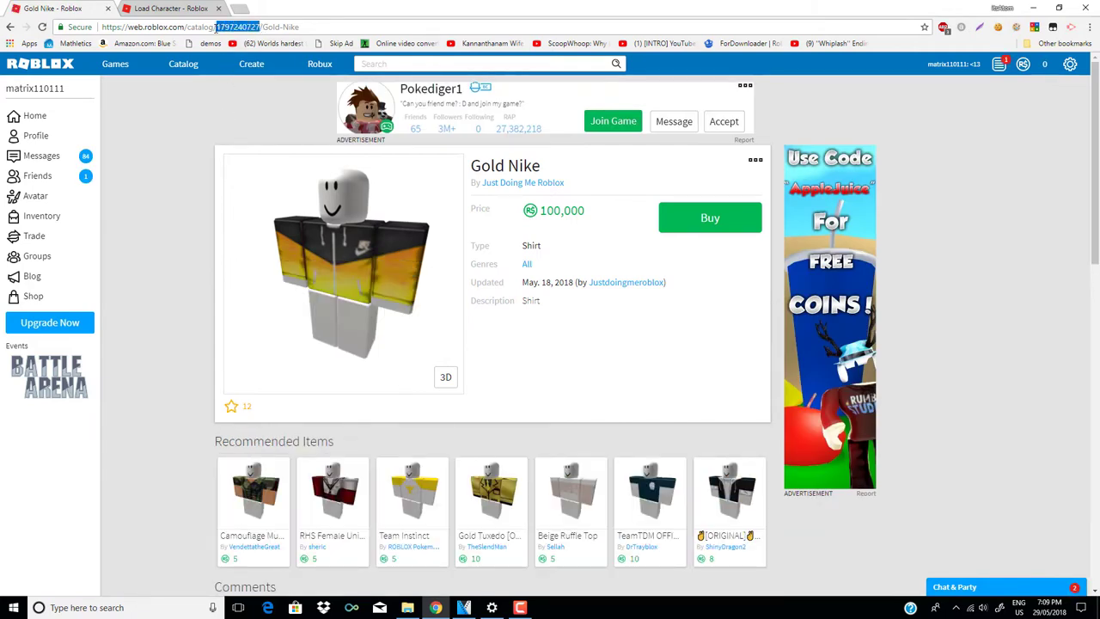
{"action": "right_click", "coordinate": [229, 27]}
{"action": "left_click", "coordinate": [258, 69]}
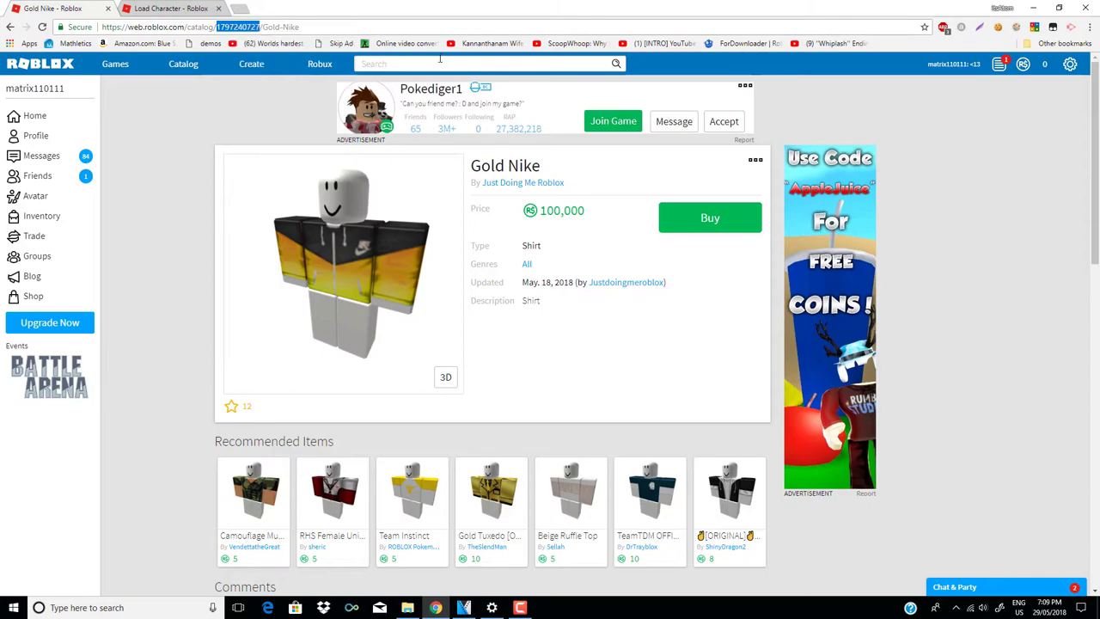
Minimize Chrome and launch Roblox Studio from the desktop shortcut
{"action": "left_click", "coordinate": [1033, 8]}
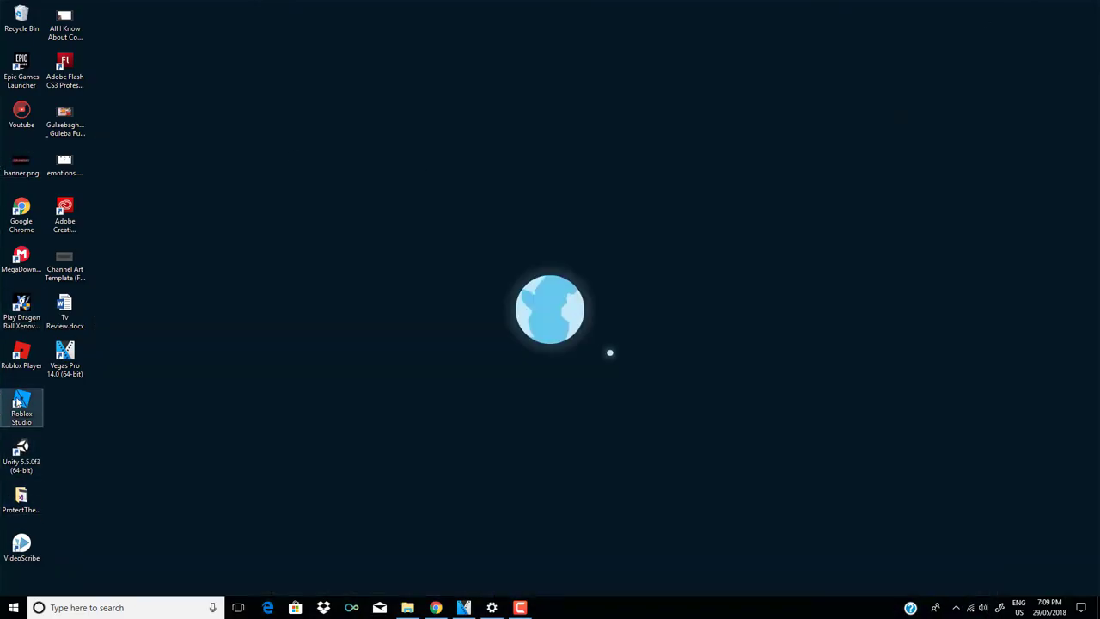
{"action": "left_click", "coordinate": [18, 402]}
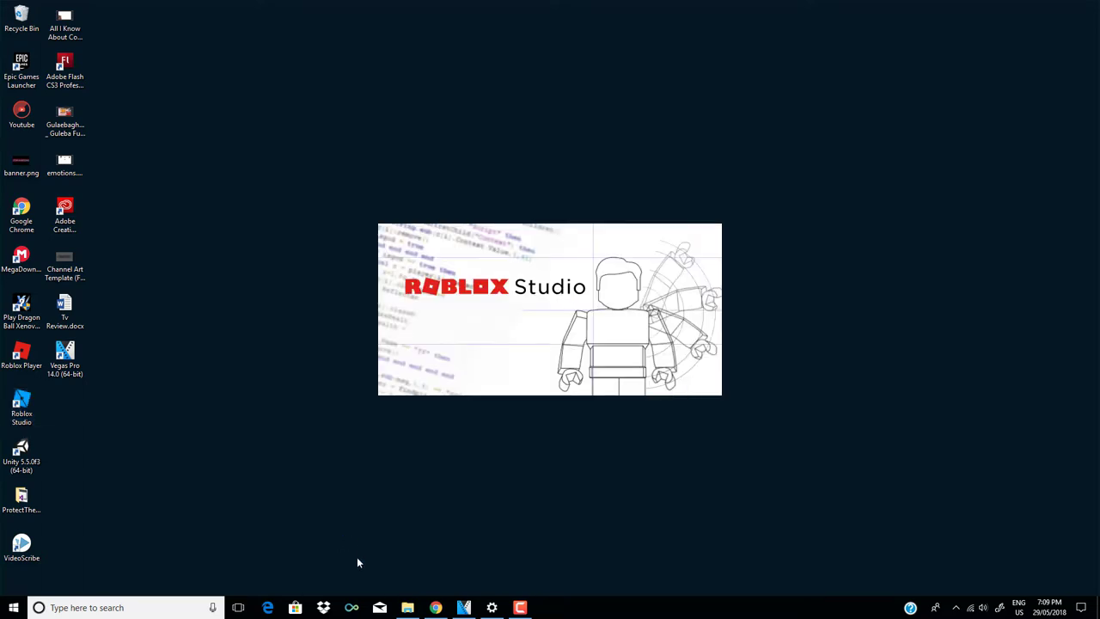
{"action": "left_click", "coordinate": [519, 608]}
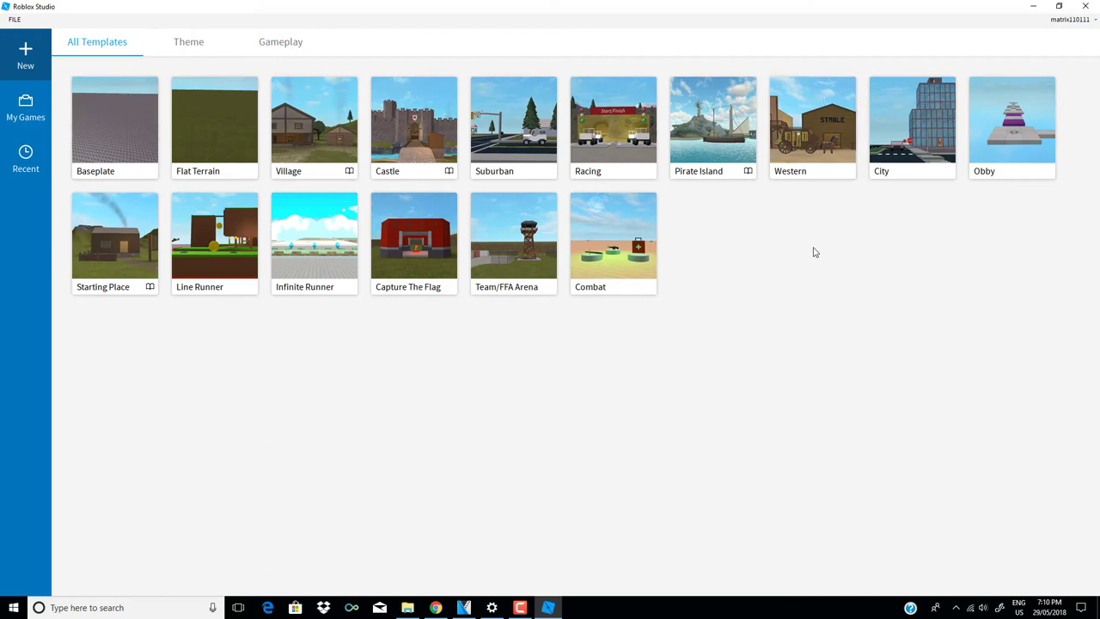
Create a new Baseplate place and show the PLUGINS ribbon tab
{"action": "left_click", "coordinate": [76, 126]}
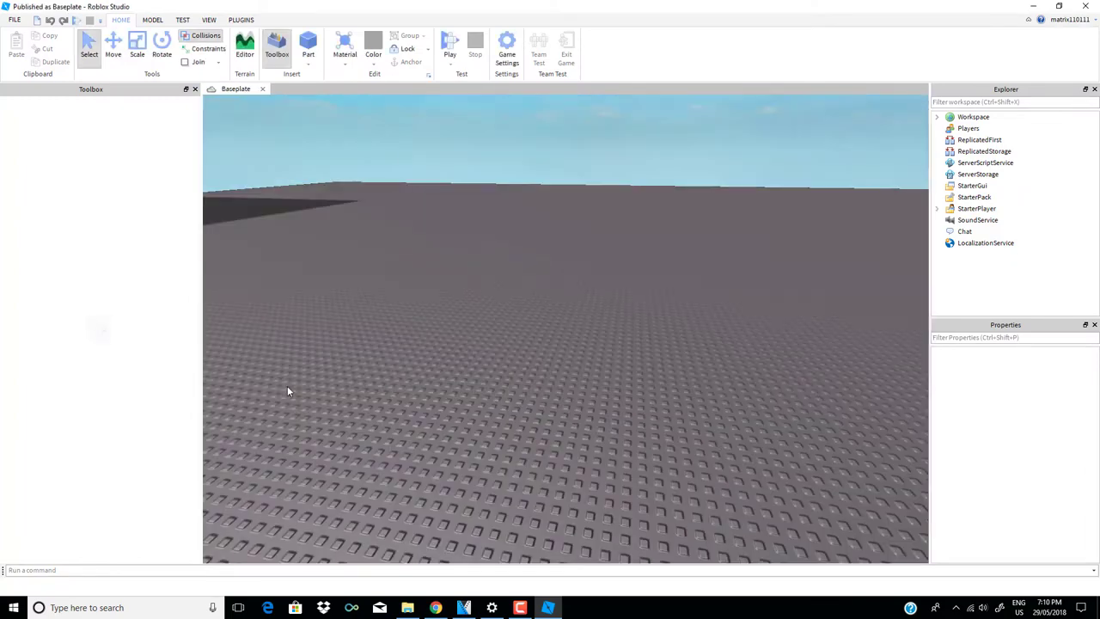
{"action": "right_click_drag", "start_coordinate": [567, 329], "coordinate": [575, 306]}
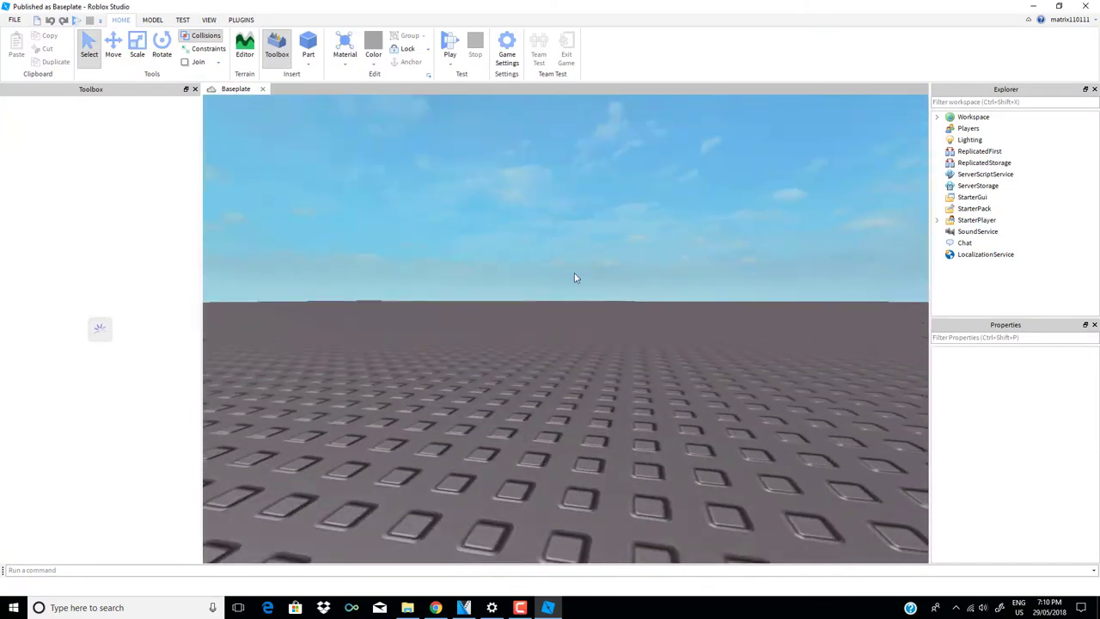
{"action": "left_click", "coordinate": [241, 19]}
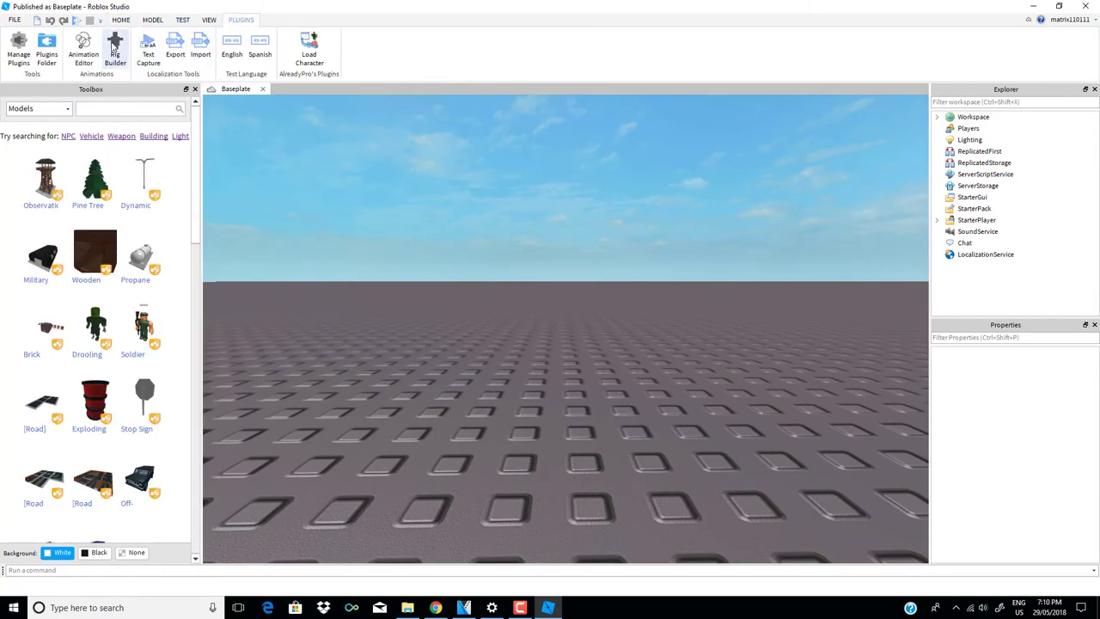
{"action": "left_click", "coordinate": [520, 607]}
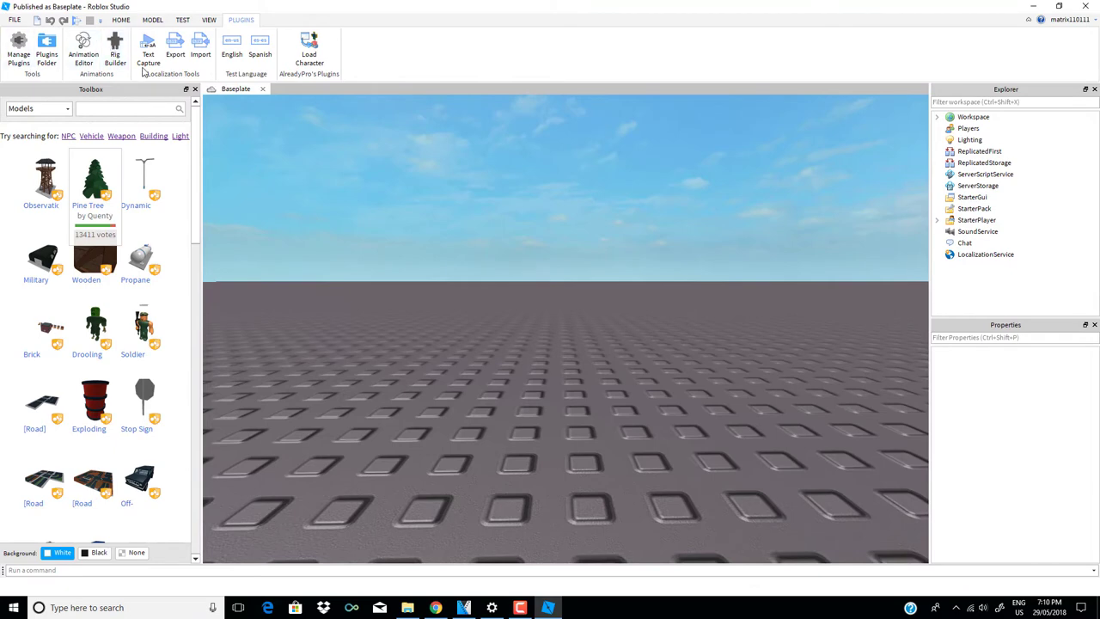
Use Load Character to spawn the matrix110111 avatar as R15, then view it up close
{"action": "left_click", "coordinate": [315, 58]}
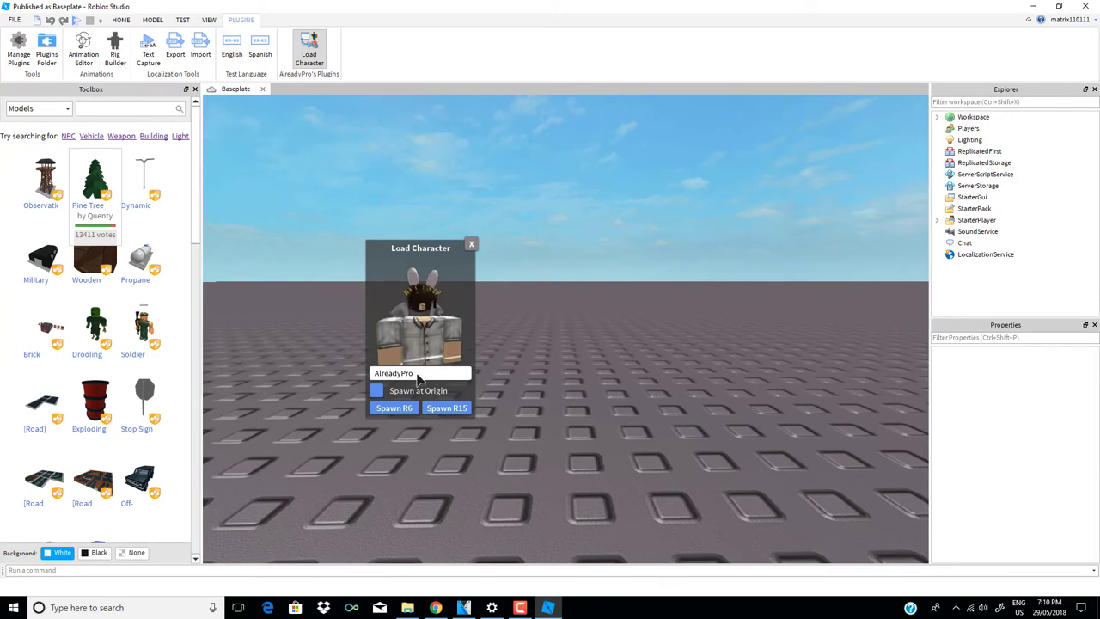
{"action": "key", "text": "BackSpace"}
{"action": "key", "text": "BackSpace"}
{"action": "key", "text": "BackSpace"}
{"action": "key", "text": "BackSpace"}
{"action": "key", "text": "BackSpace"}
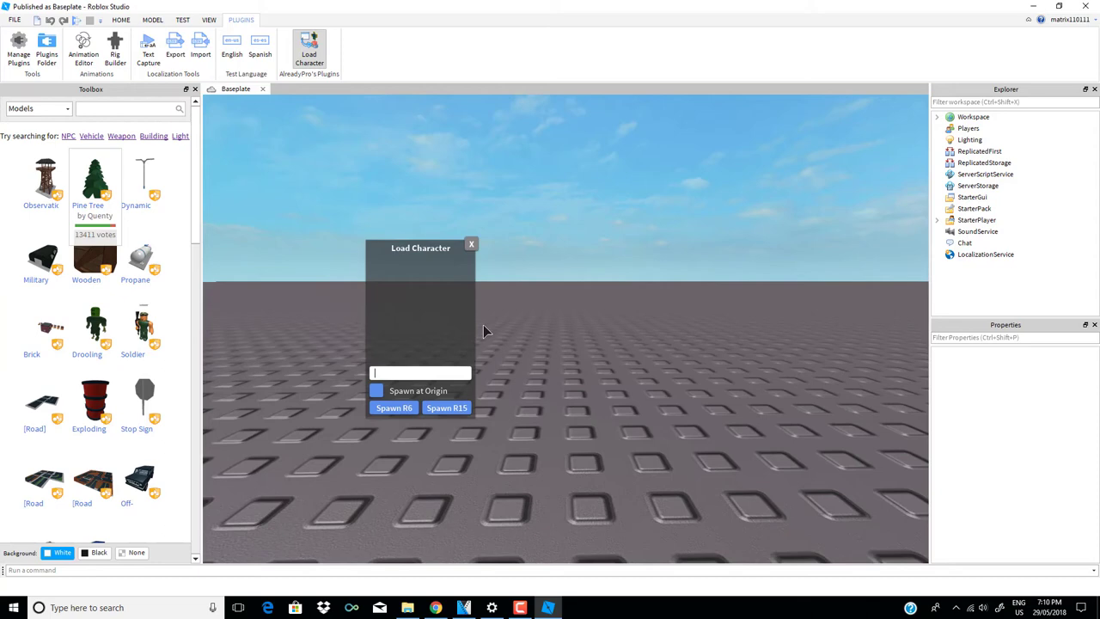
{"action": "type", "text": "matrix"}
{"action": "type", "text": "11"}
{"action": "type", "text": "0111"}
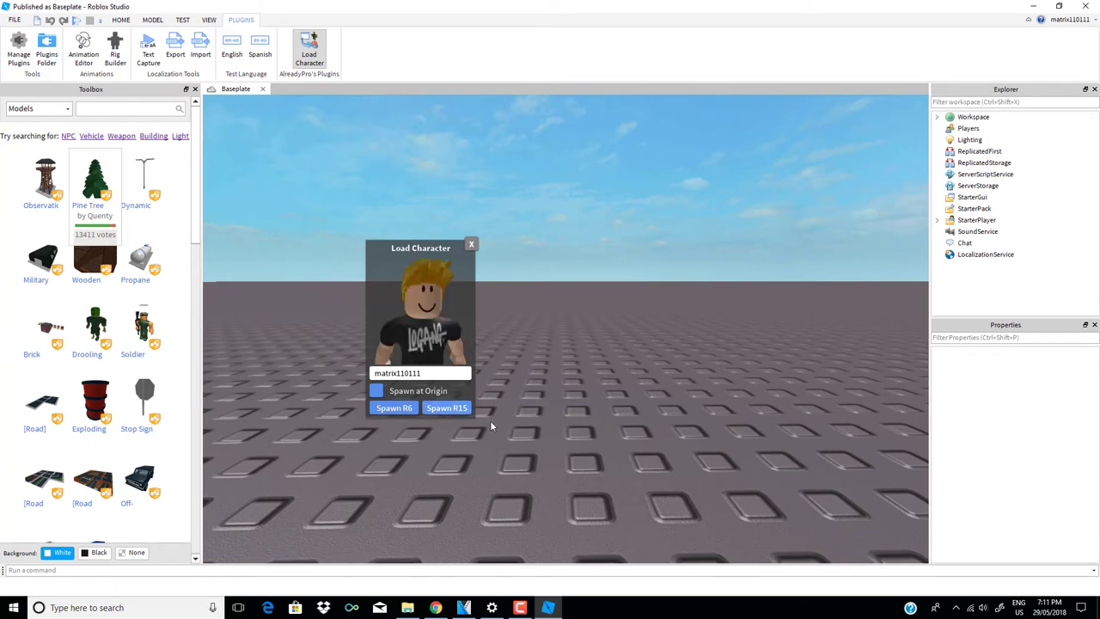
{"action": "left_click", "coordinate": [445, 406]}
{"action": "right_click_drag", "start_coordinate": [660, 371], "coordinate": [680, 387]}
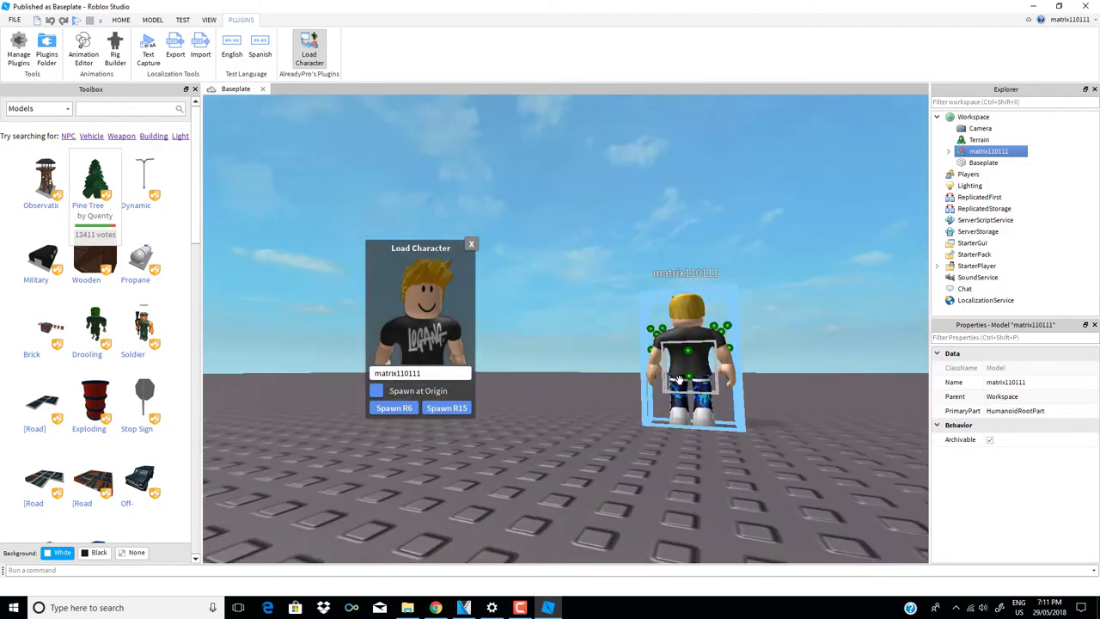
{"action": "key", "text": "w"}
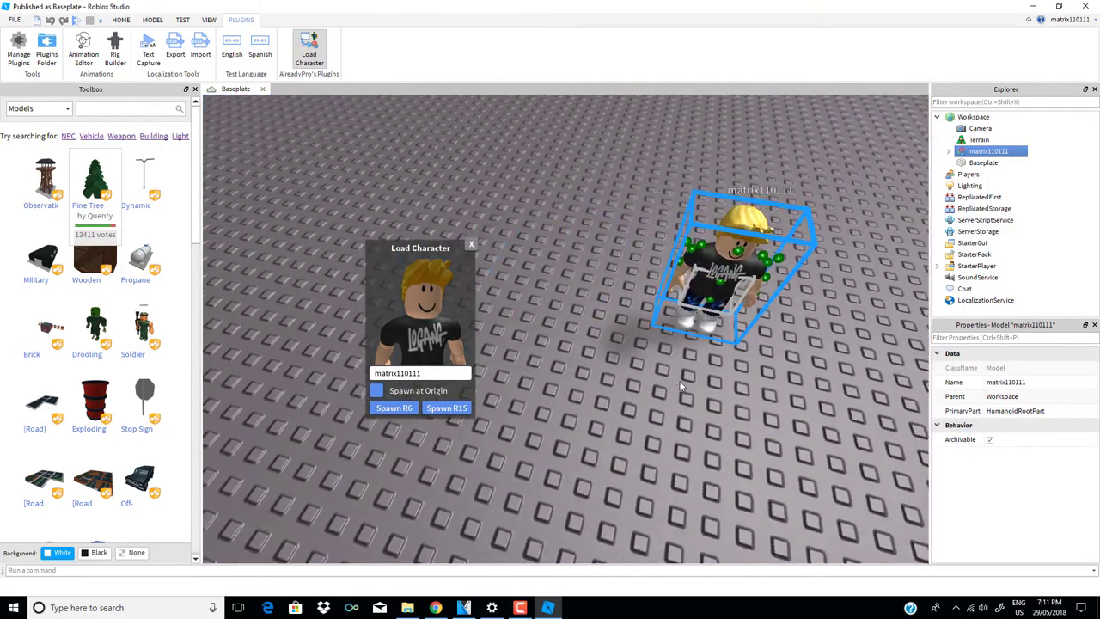
{"action": "right_click_drag", "start_coordinate": [679, 384], "coordinate": [680, 384]}
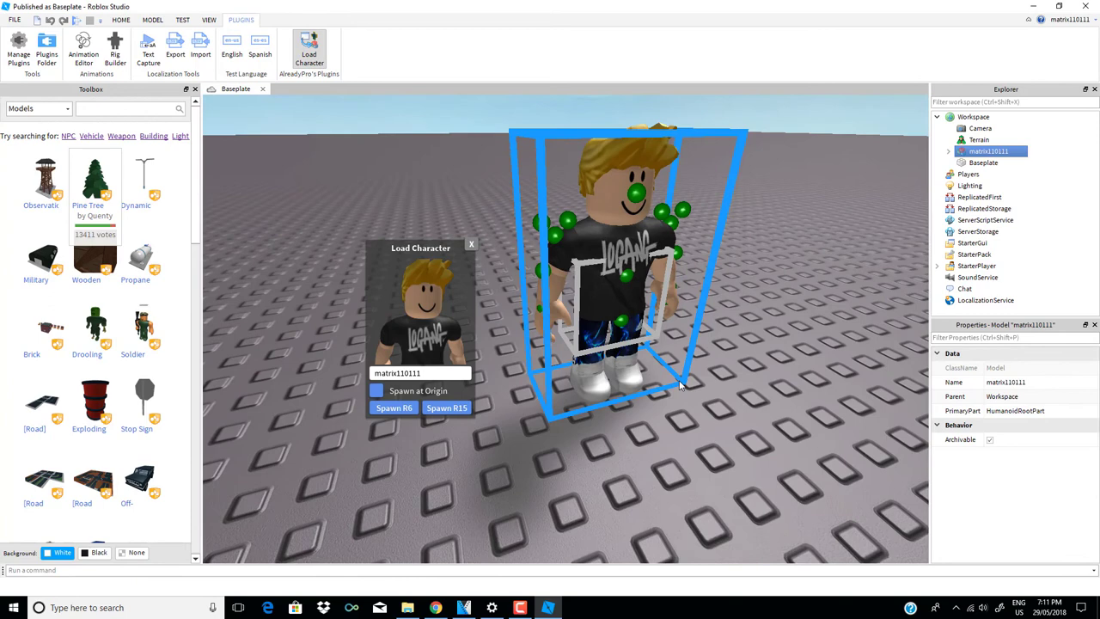
Paste the Gold Nike item ID into the character Shirt's ShirtTemplate
{"action": "left_click", "coordinate": [948, 151]}
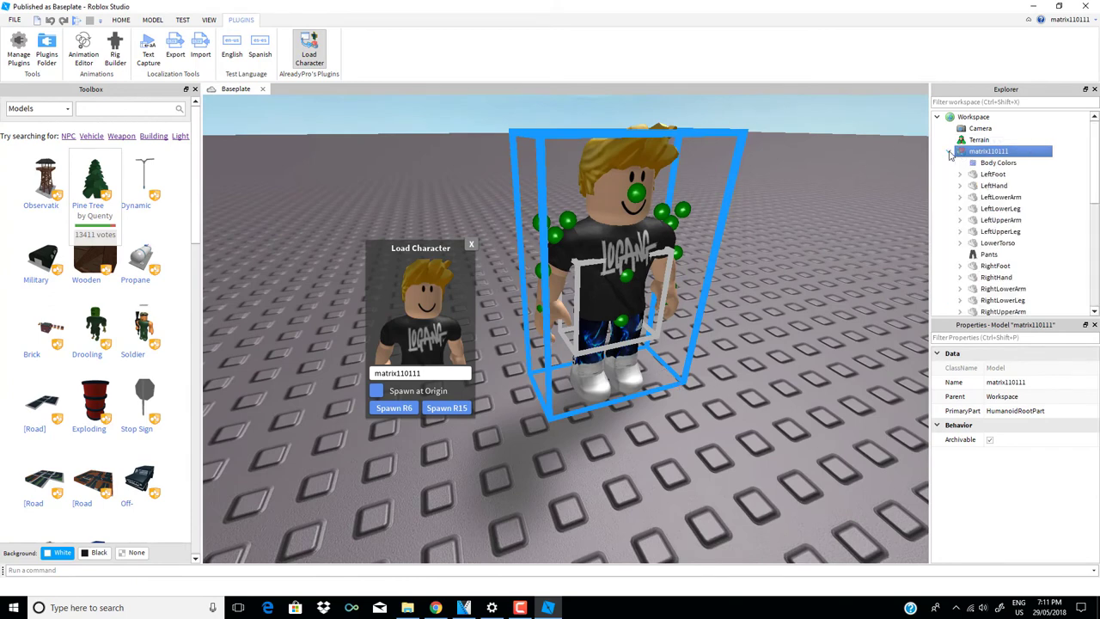
{"action": "scroll", "coordinate": [988, 223], "scroll_direction": "down", "scroll_amount": 2}
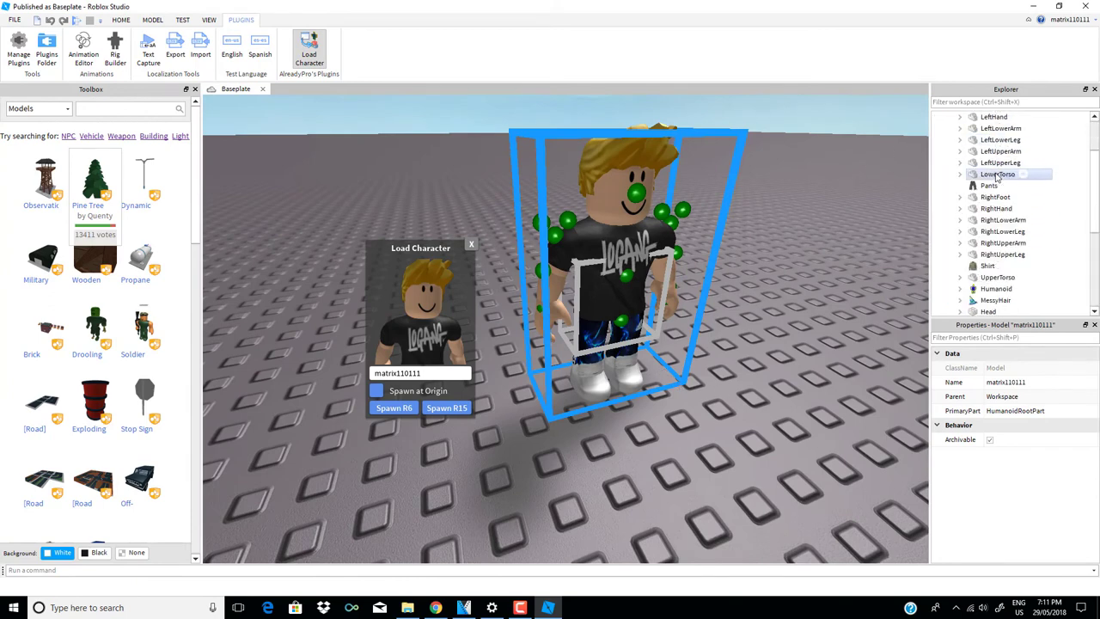
{"action": "left_click", "coordinate": [987, 266]}
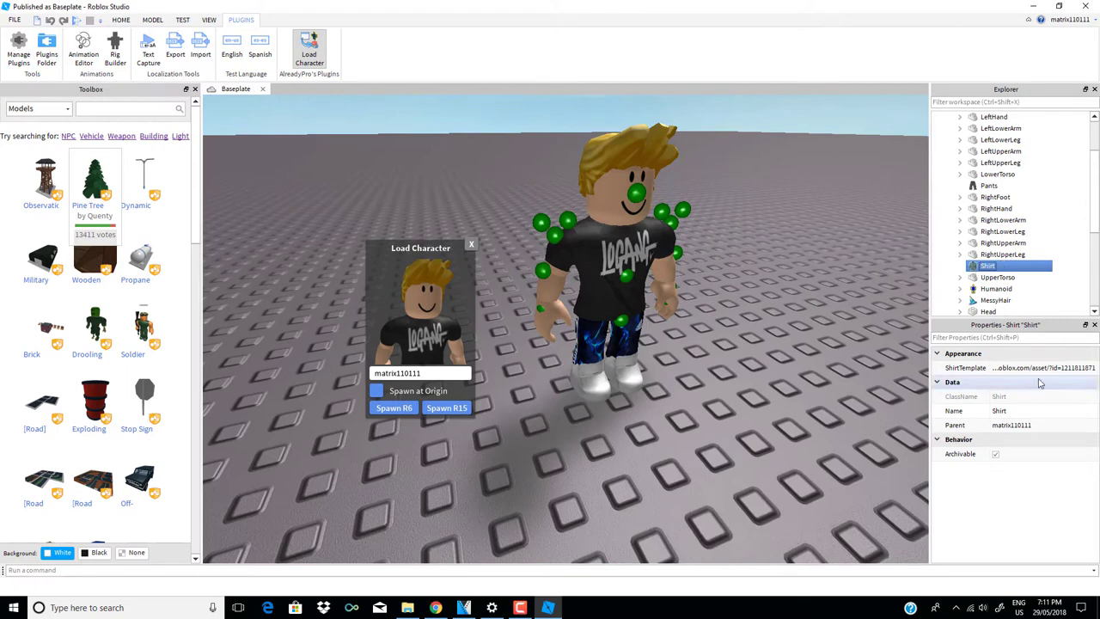
{"action": "double_click", "coordinate": [1072, 369]}
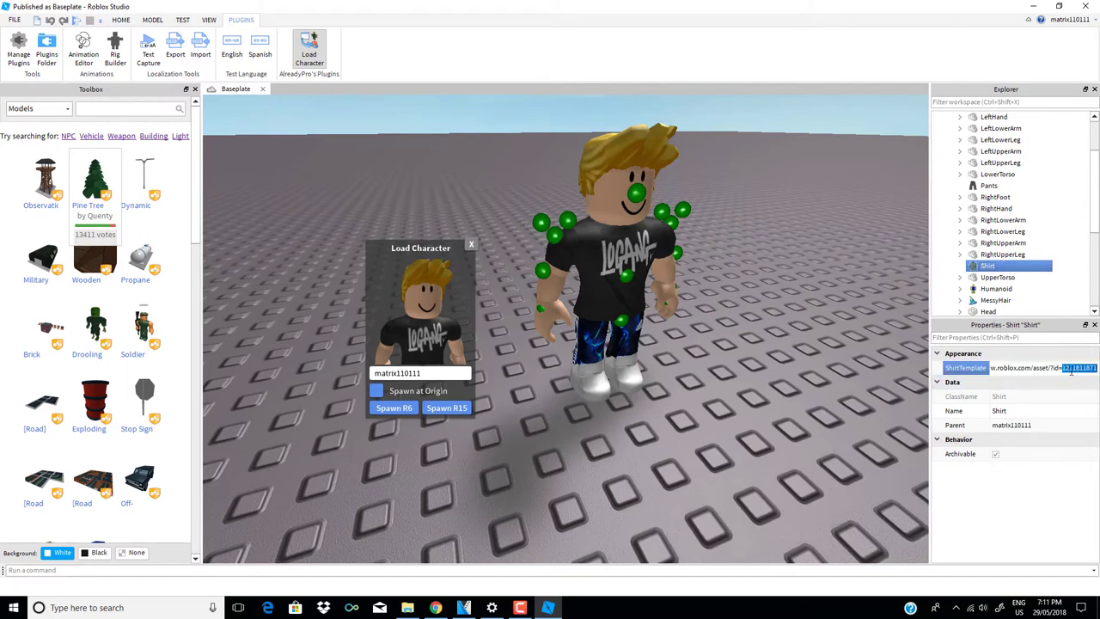
{"action": "key", "text": "ctrl+v"}
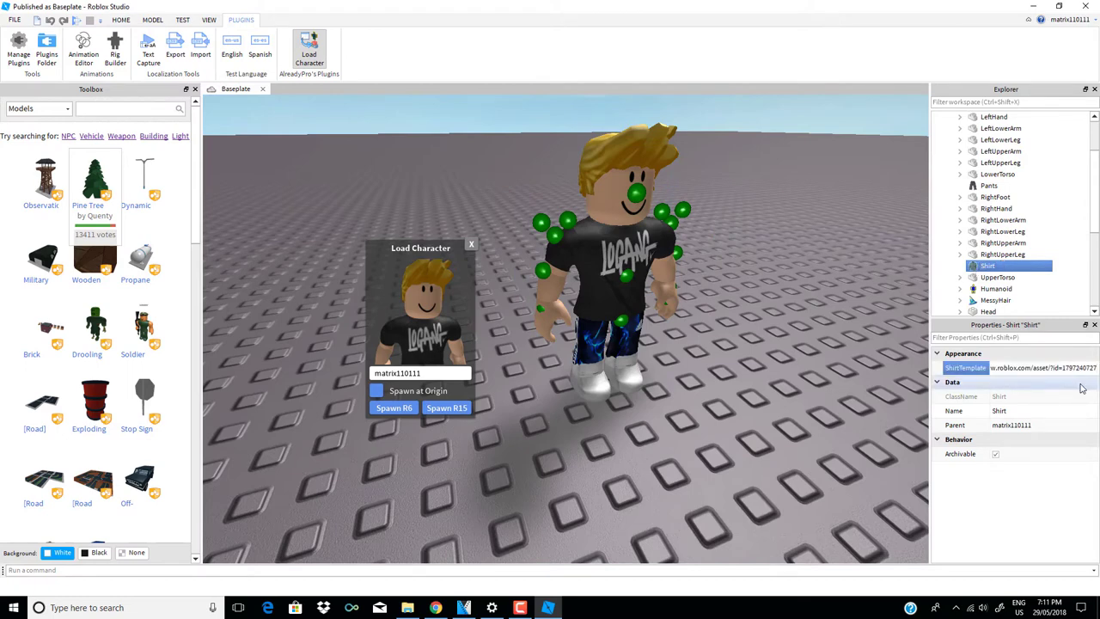
{"action": "key", "text": "Return"}
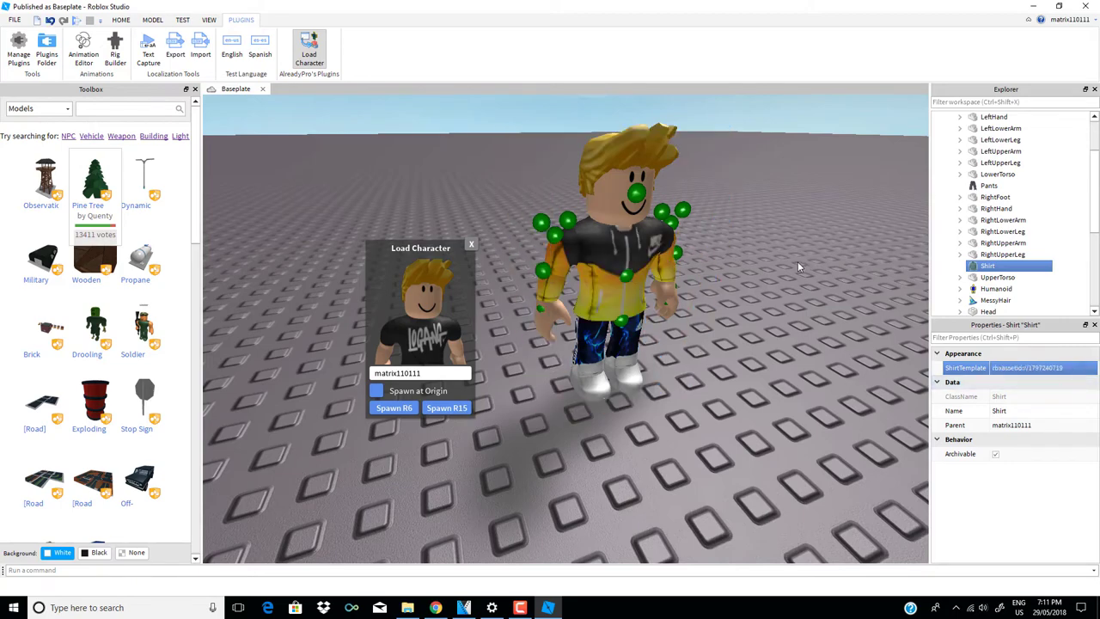
{"action": "scroll", "coordinate": [799, 260], "scroll_direction": "up", "scroll_amount": 1}
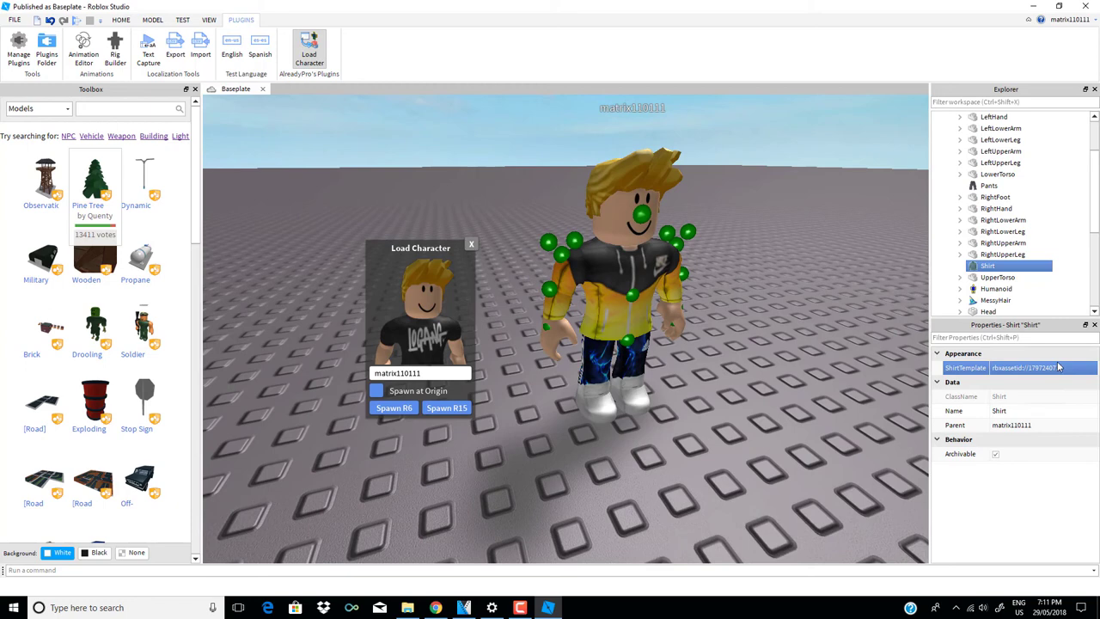
{"action": "left_click", "coordinate": [1054, 370]}
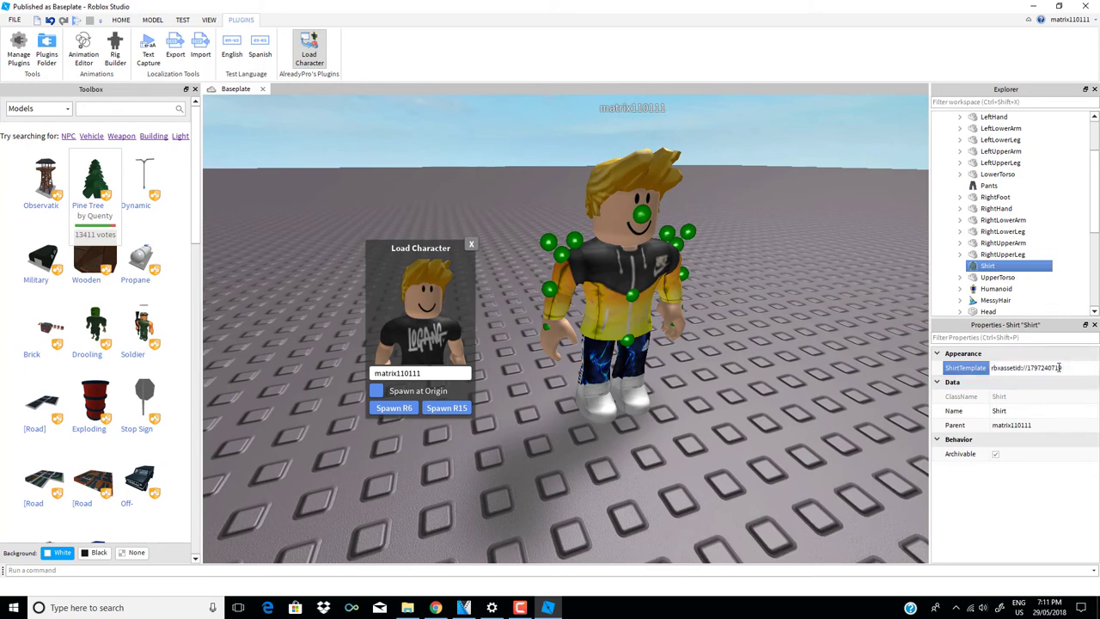
{"action": "left_click_drag", "start_coordinate": [1062, 368], "coordinate": [1024, 368]}
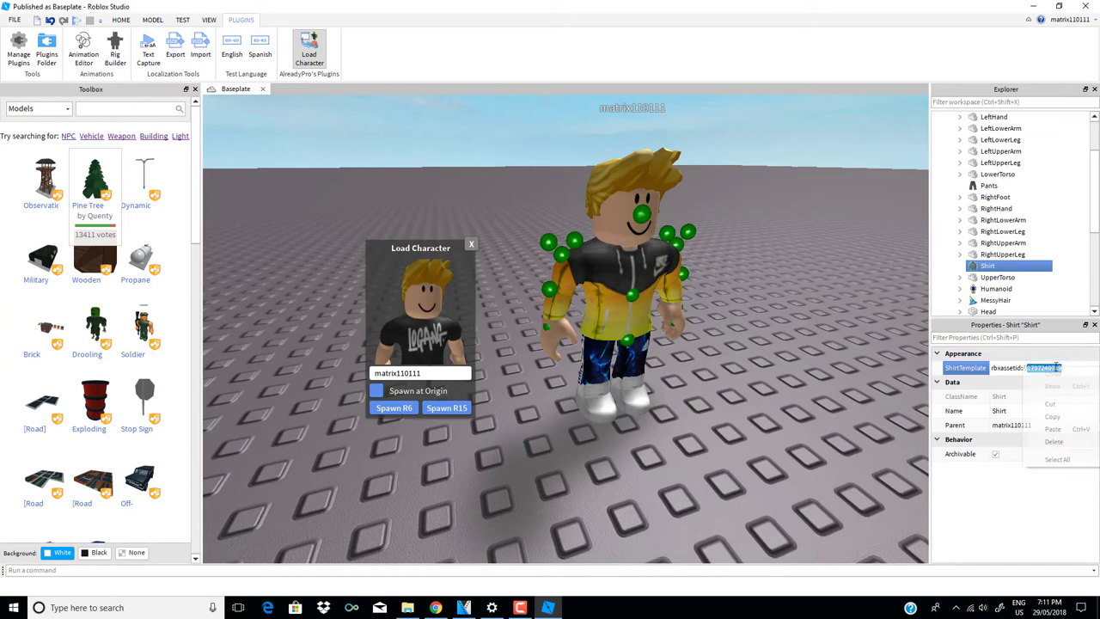
{"action": "left_click", "coordinate": [1054, 416]}
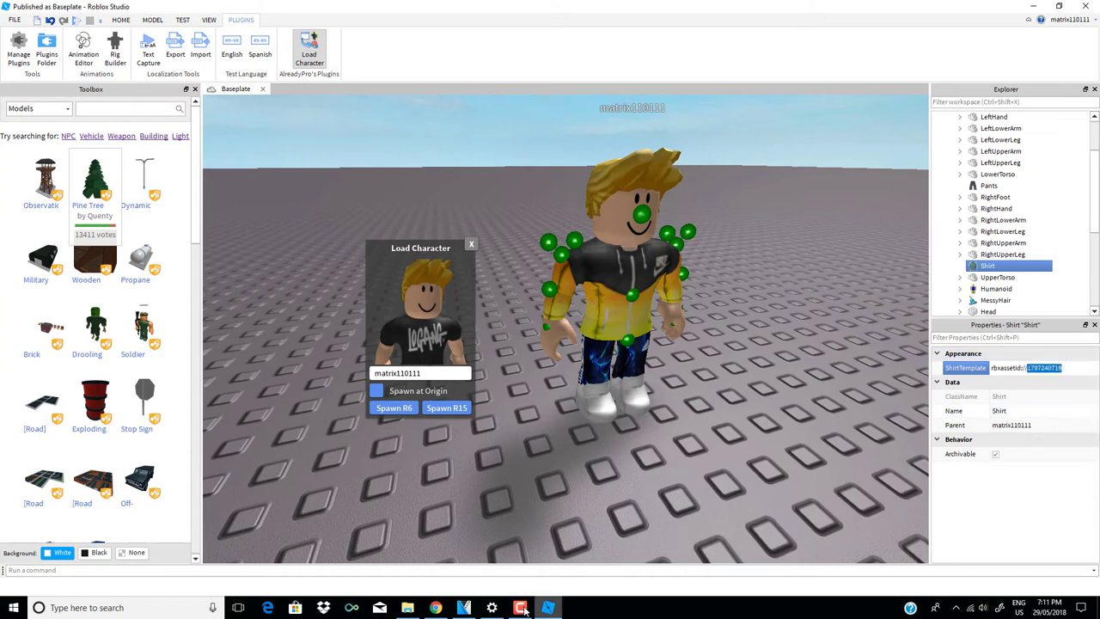
{"action": "left_click", "coordinate": [436, 607]}
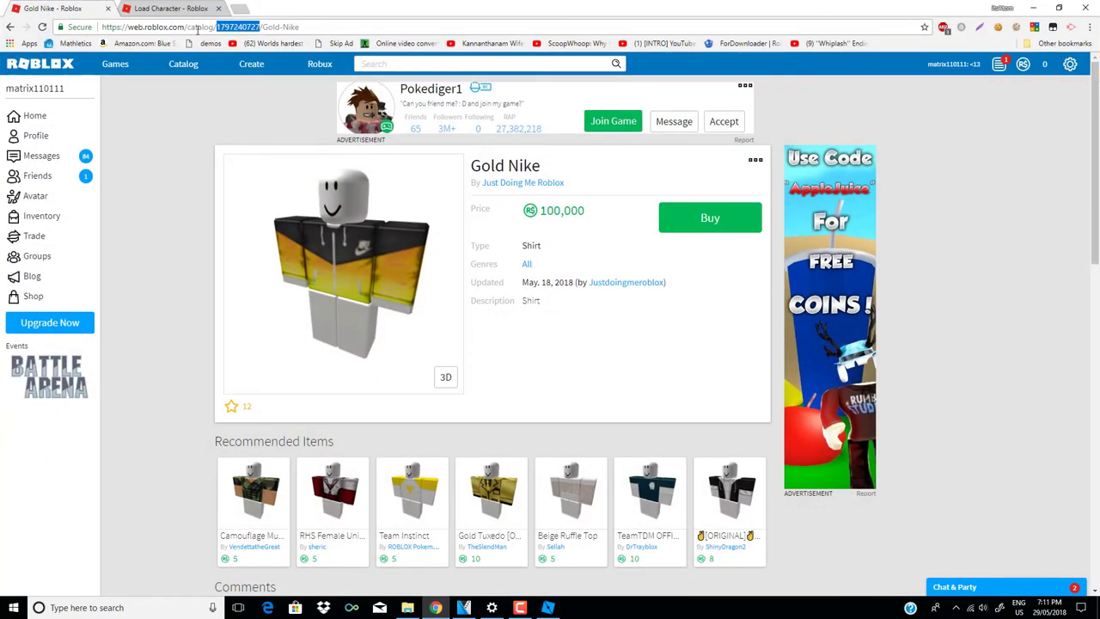
{"action": "left_click_drag", "start_coordinate": [321, 29], "coordinate": [219, 17]}
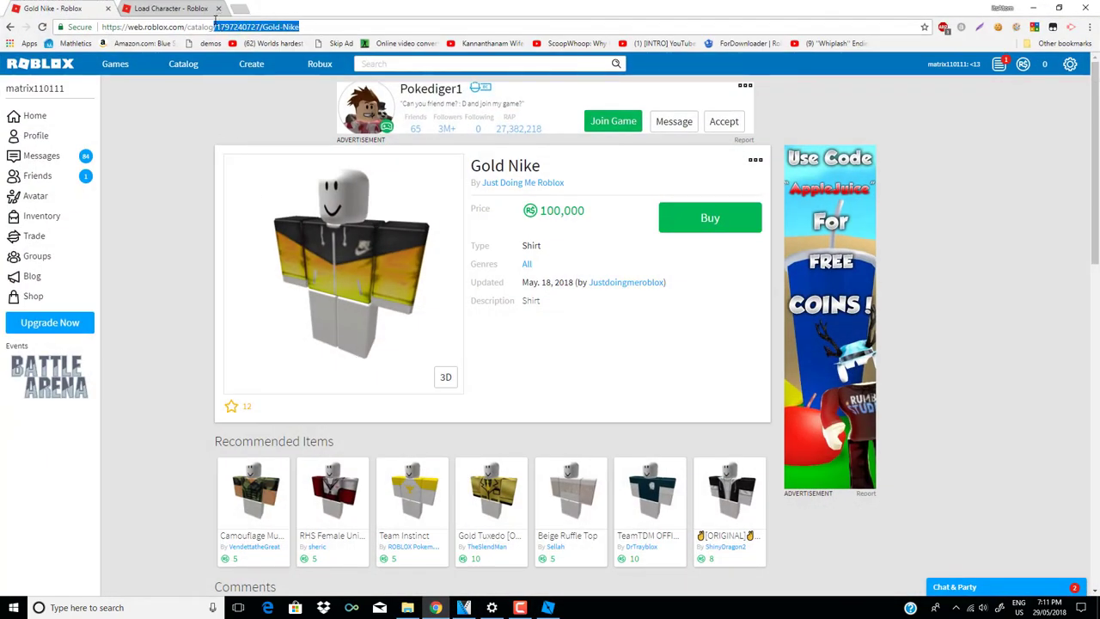
{"action": "key", "text": "BackSpace"}
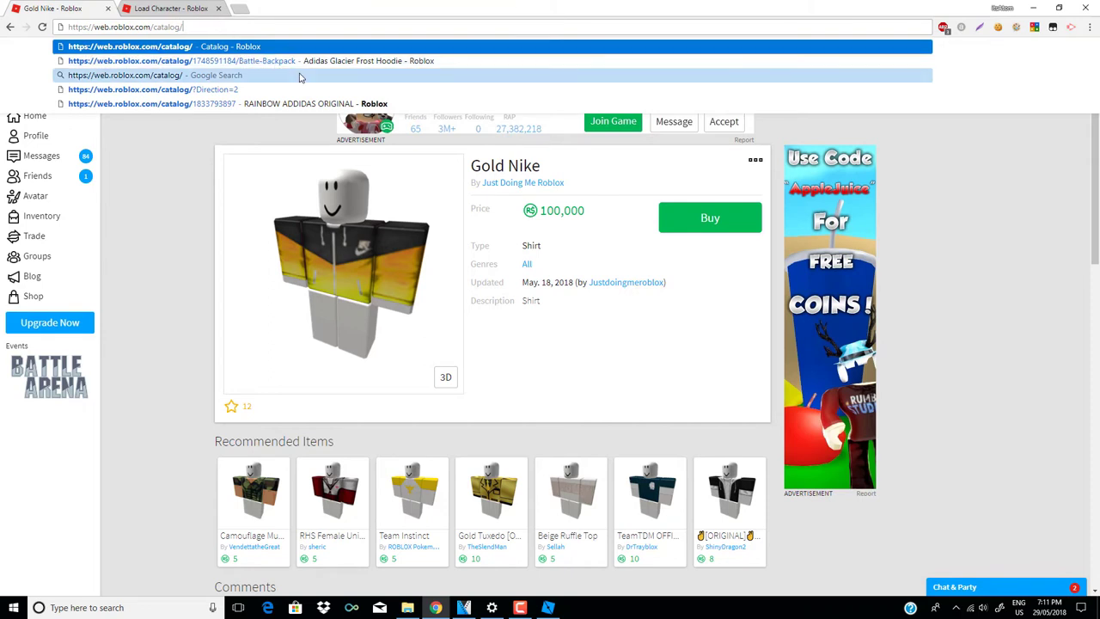
{"action": "key", "text": "ctrl+v"}
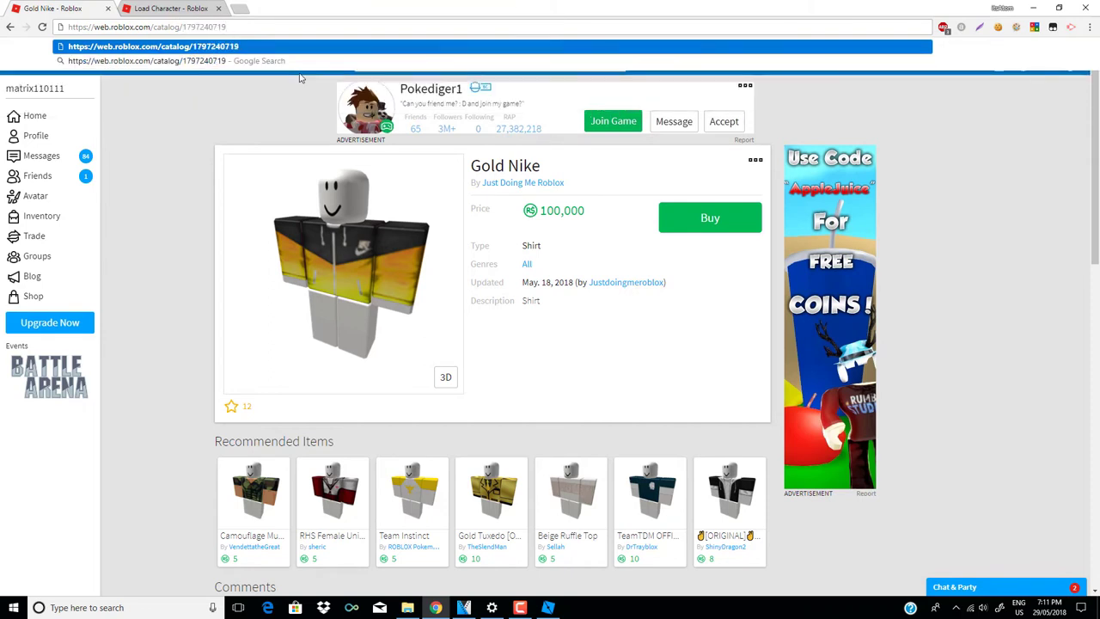
{"action": "key", "text": "Return"}
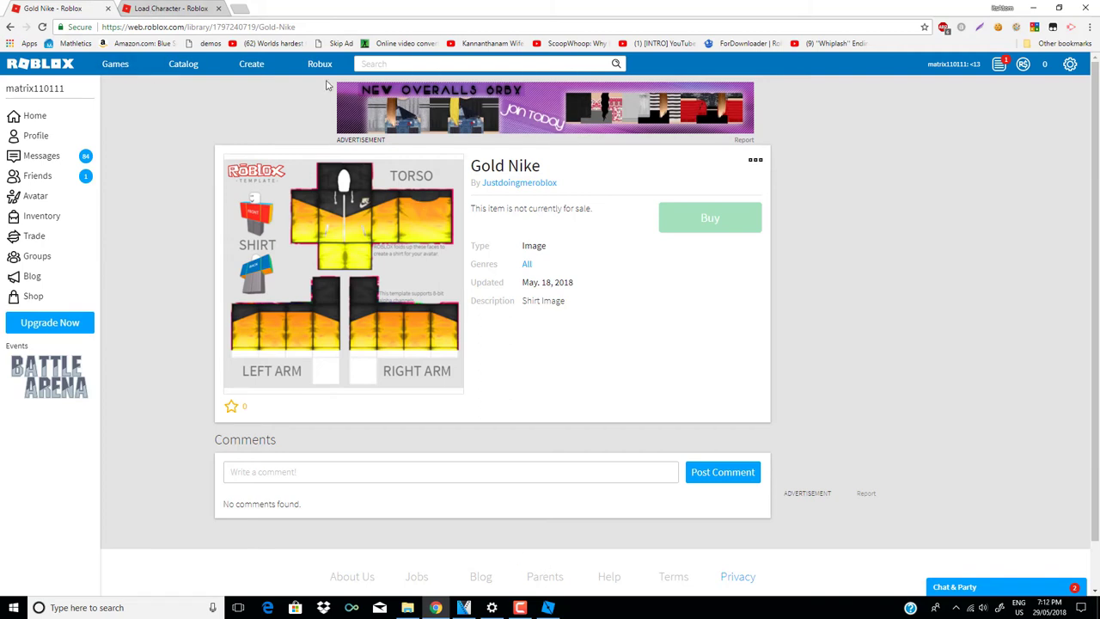
{"action": "left_click", "coordinate": [181, 67]}
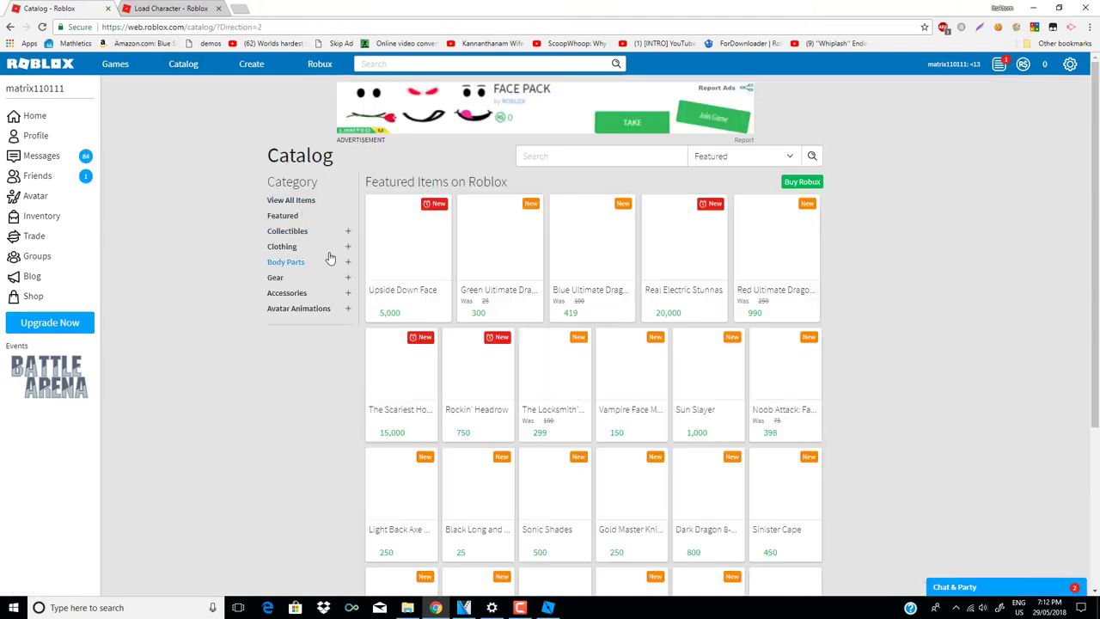
Filter the catalog to Pants, open Fire and Water Adidas Pants, and select its item id
{"action": "left_click", "coordinate": [347, 318]}
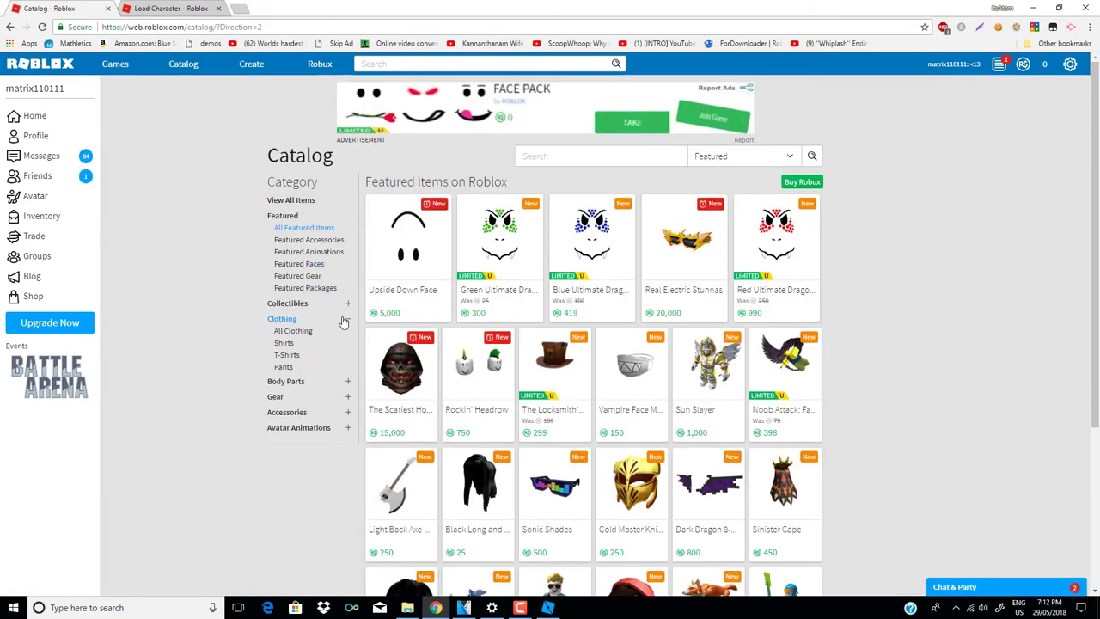
{"action": "left_click", "coordinate": [285, 367]}
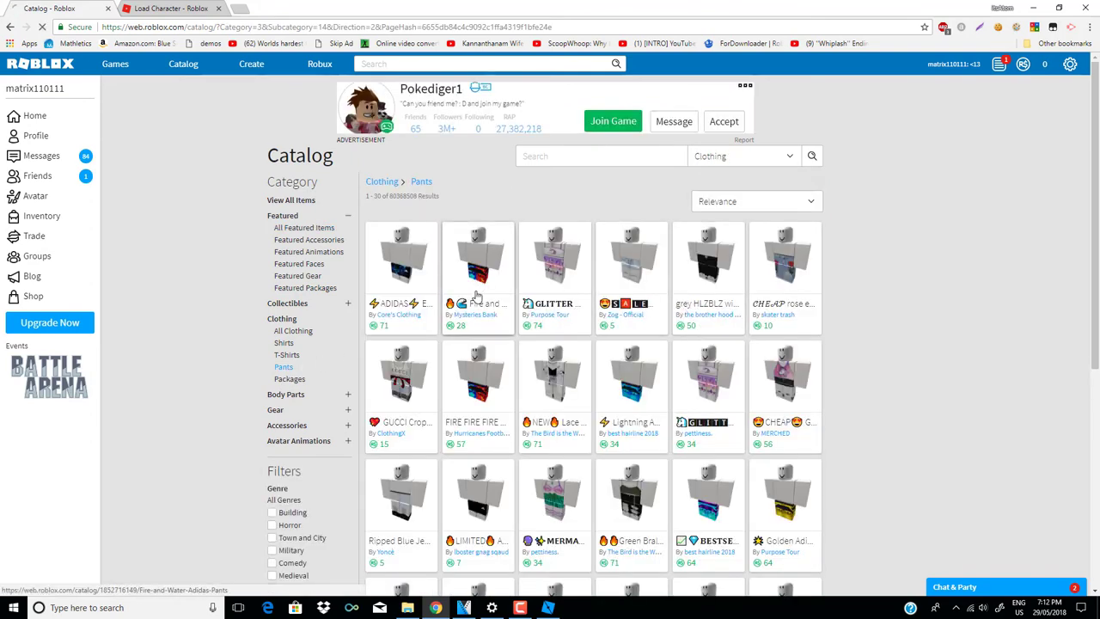
{"action": "left_click", "coordinate": [468, 293]}
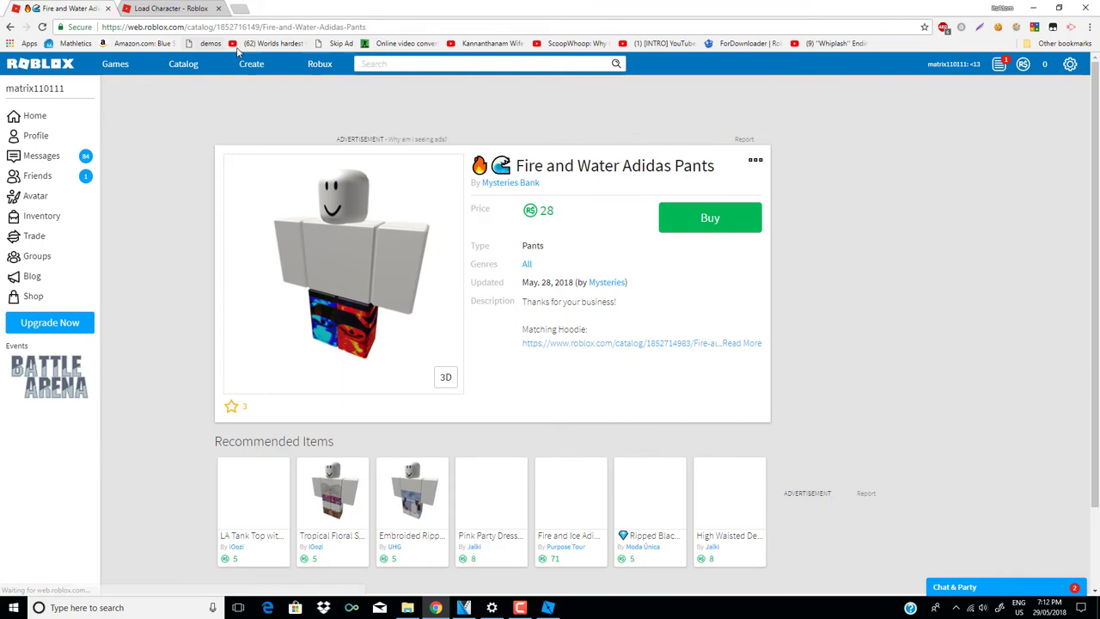
{"action": "left_click_drag", "start_coordinate": [259, 25], "coordinate": [216, 26]}
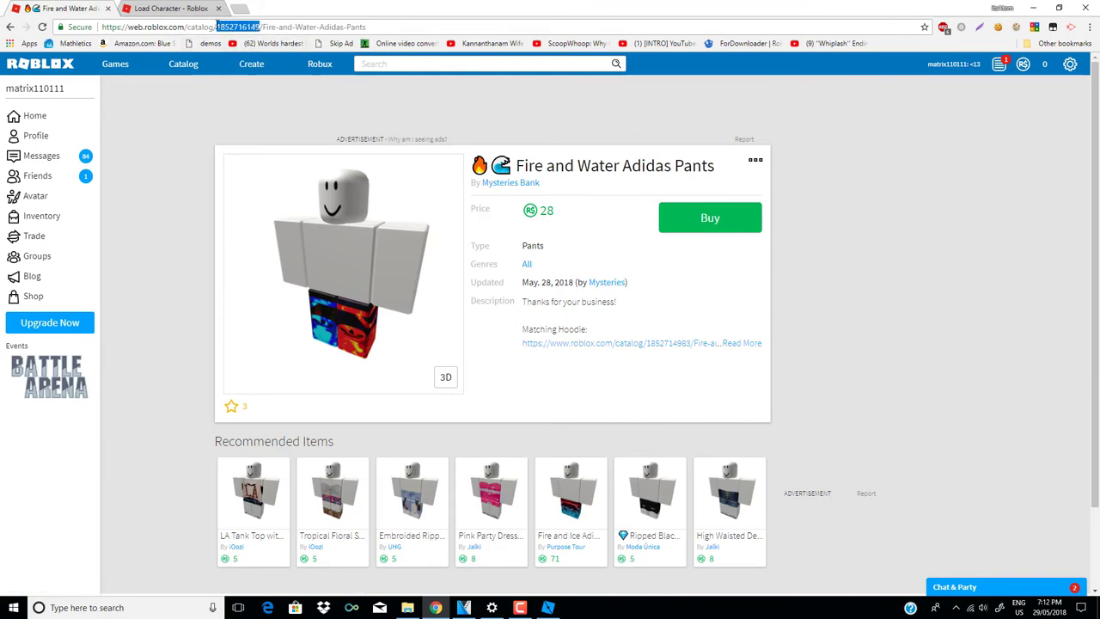
{"action": "left_click", "coordinate": [547, 607]}
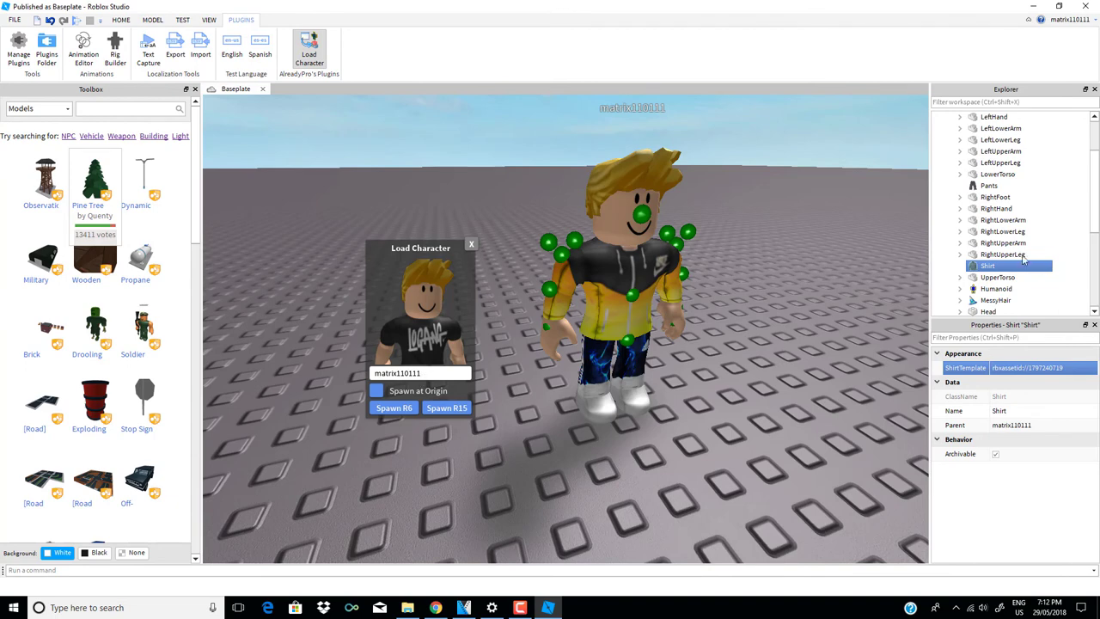
{"action": "scroll", "coordinate": [995, 278], "scroll_direction": "down", "scroll_amount": 1}
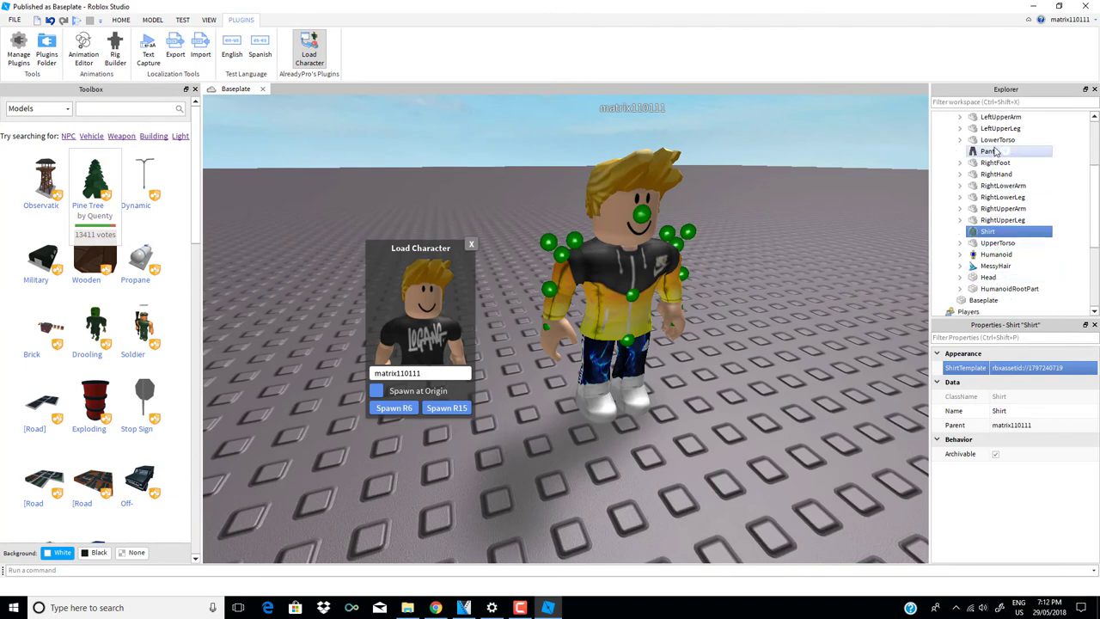
{"action": "left_click", "coordinate": [988, 151]}
{"action": "left_click", "coordinate": [1080, 374]}
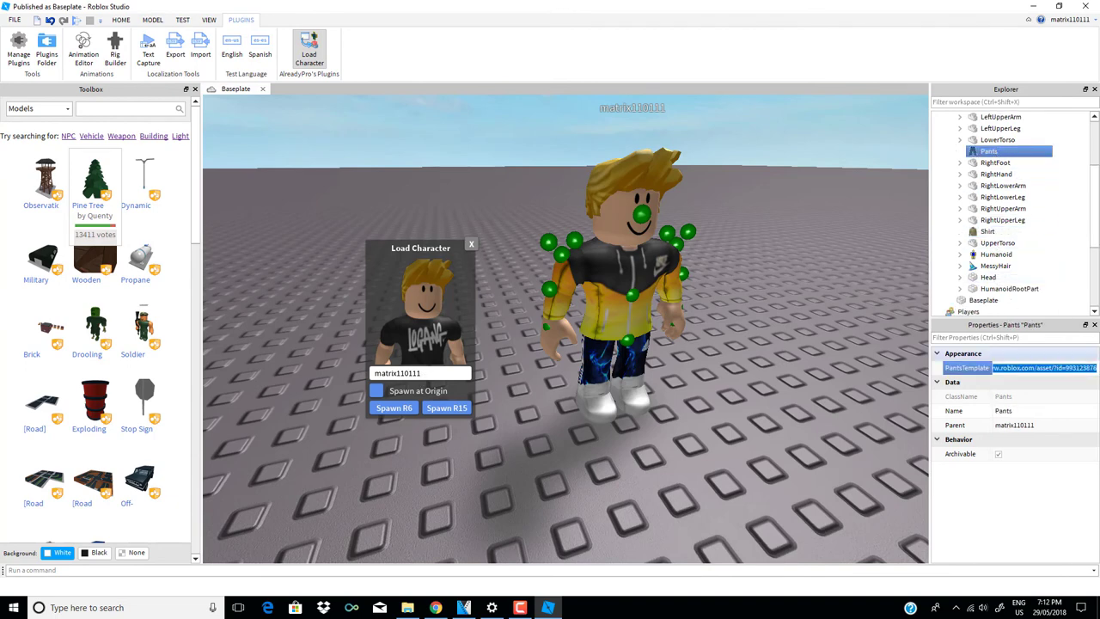
{"action": "left_click", "coordinate": [1095, 364]}
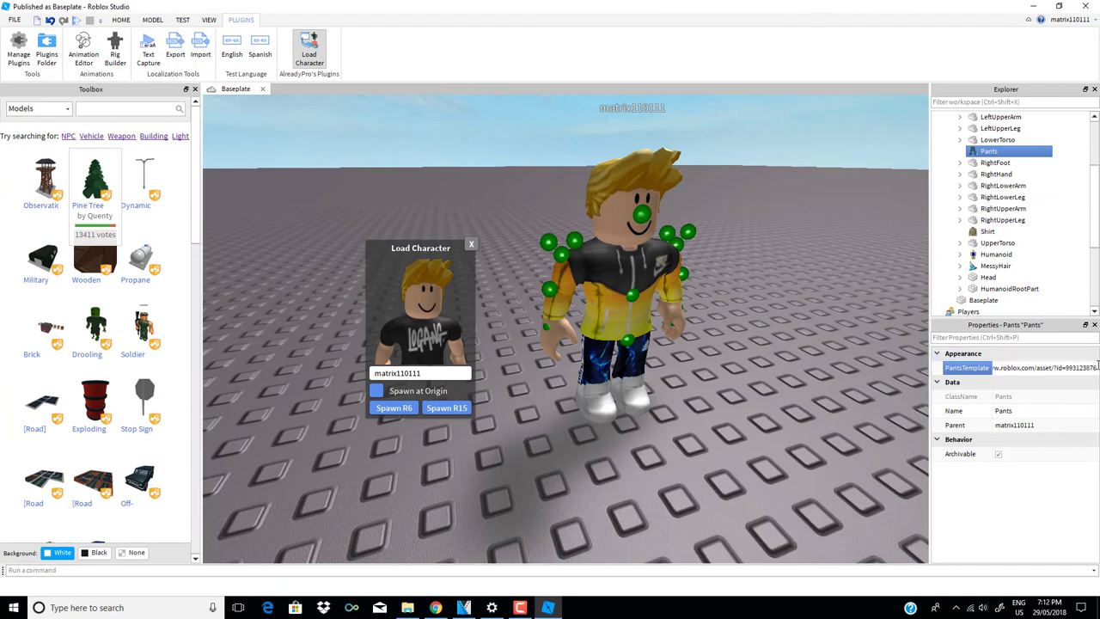
{"action": "left_click_drag", "start_coordinate": [1097, 365], "coordinate": [1073, 368]}
{"action": "key", "text": "ctrl+v"}
{"action": "key", "text": "Return"}
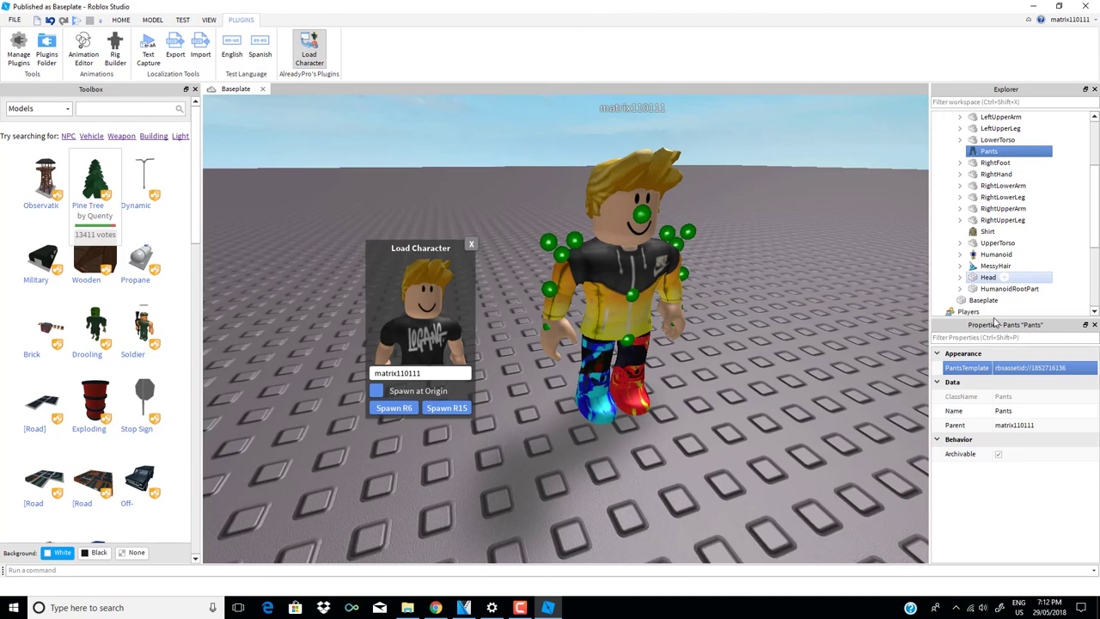
{"action": "left_click", "coordinate": [1051, 368]}
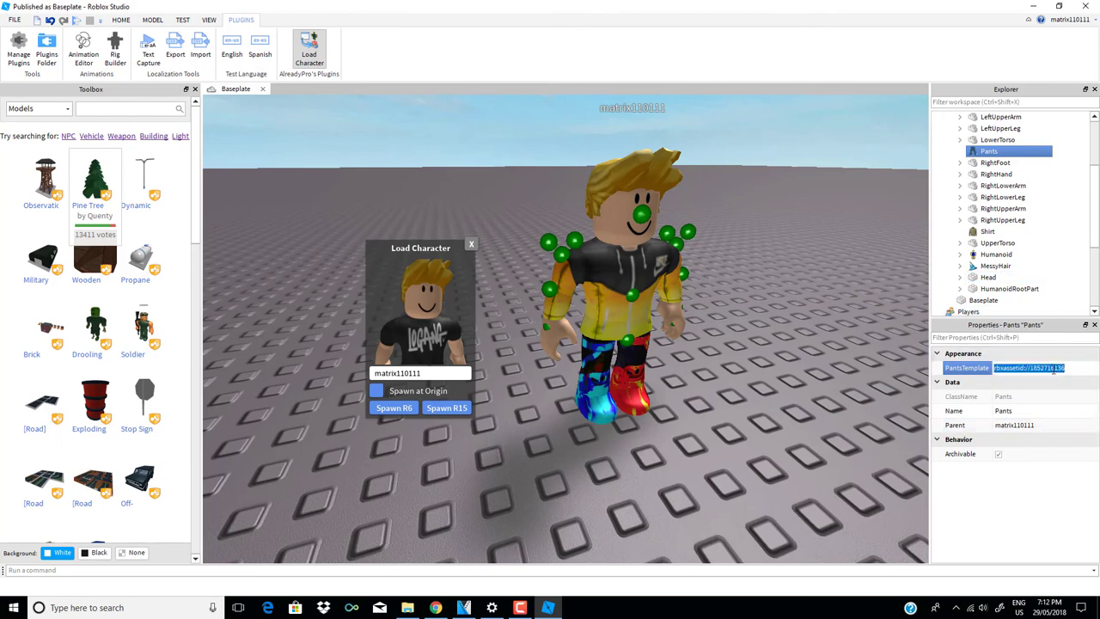
{"action": "left_click_drag", "start_coordinate": [1069, 368], "coordinate": [1032, 367]}
In Chrome, load the Fire and Water Adidas Pants template page by pasting its template ID into the catalog URL
{"action": "left_click", "coordinate": [436, 608]}
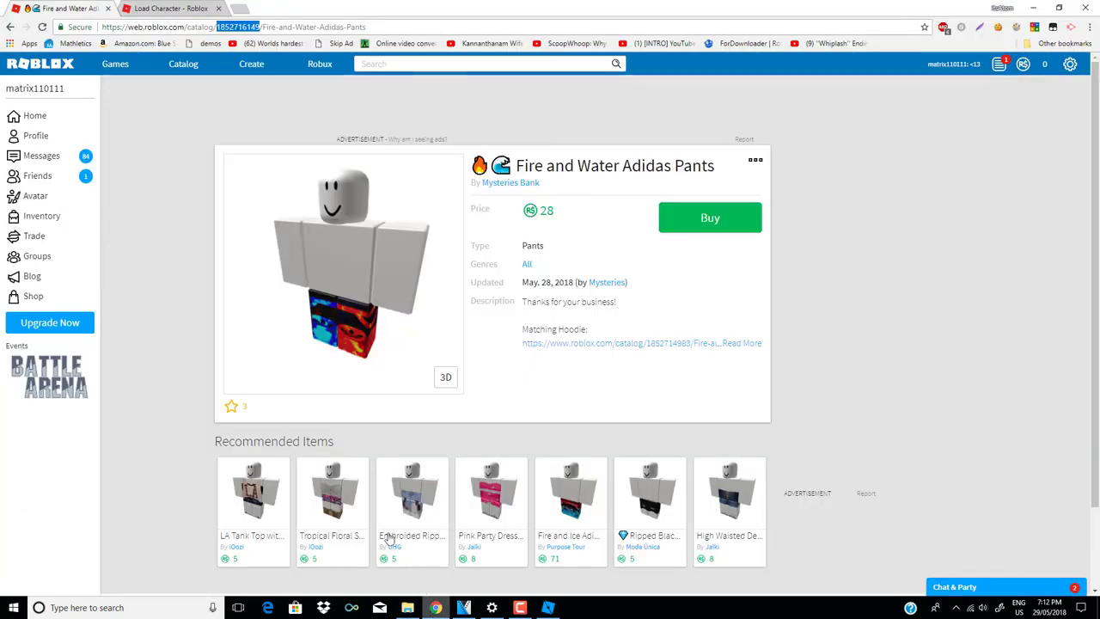
{"action": "left_click_drag", "start_coordinate": [368, 27], "coordinate": [212, 18]}
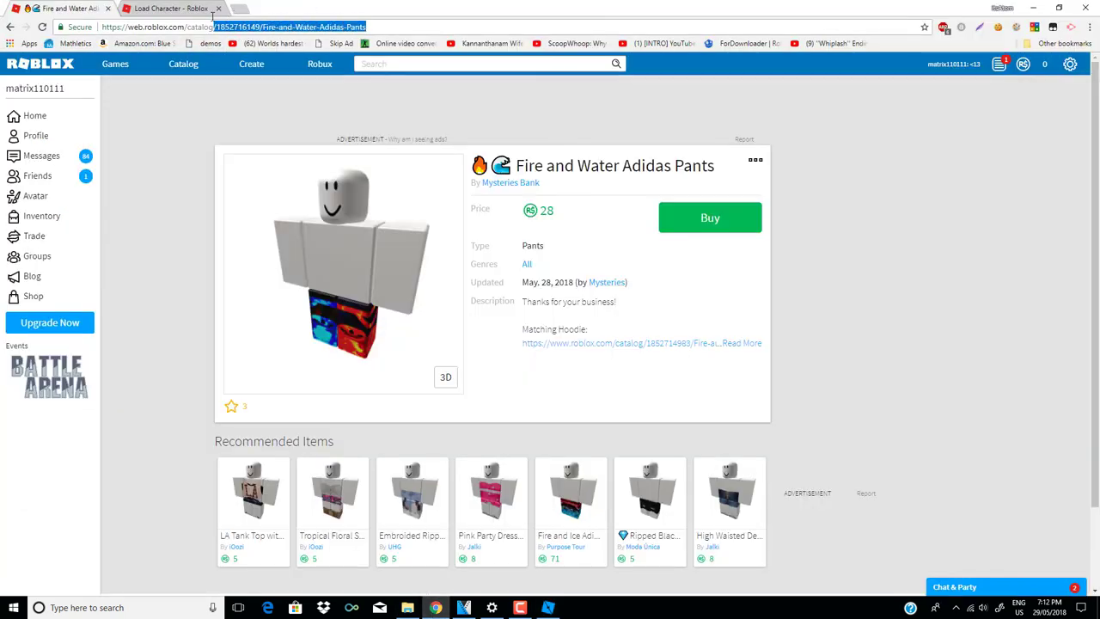
{"action": "key", "text": "ctrl+v"}
{"action": "key", "text": "Return"}
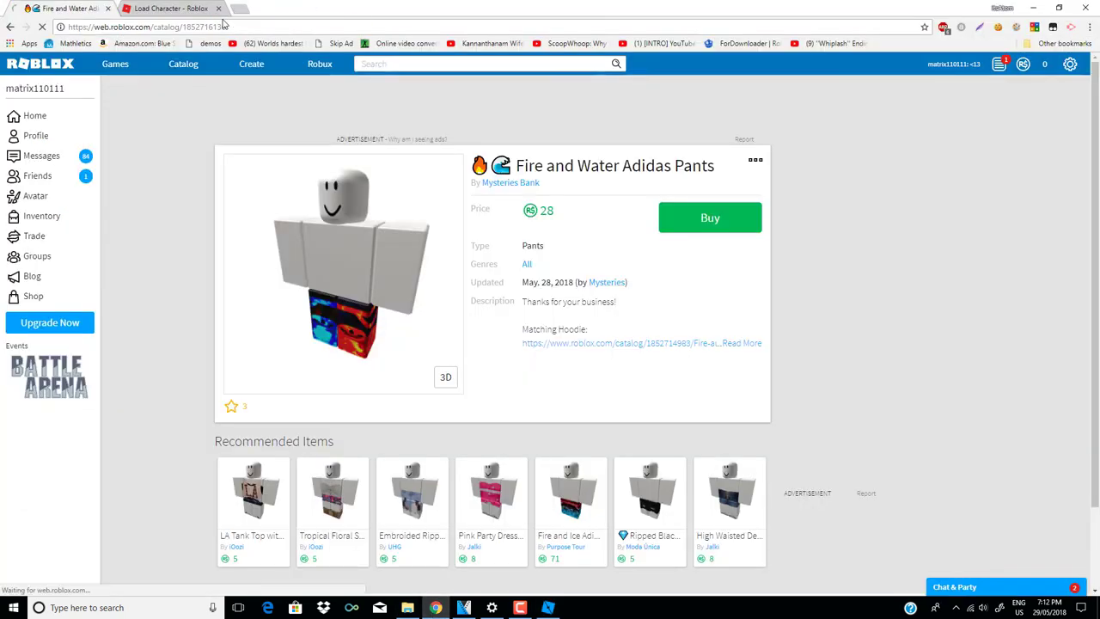